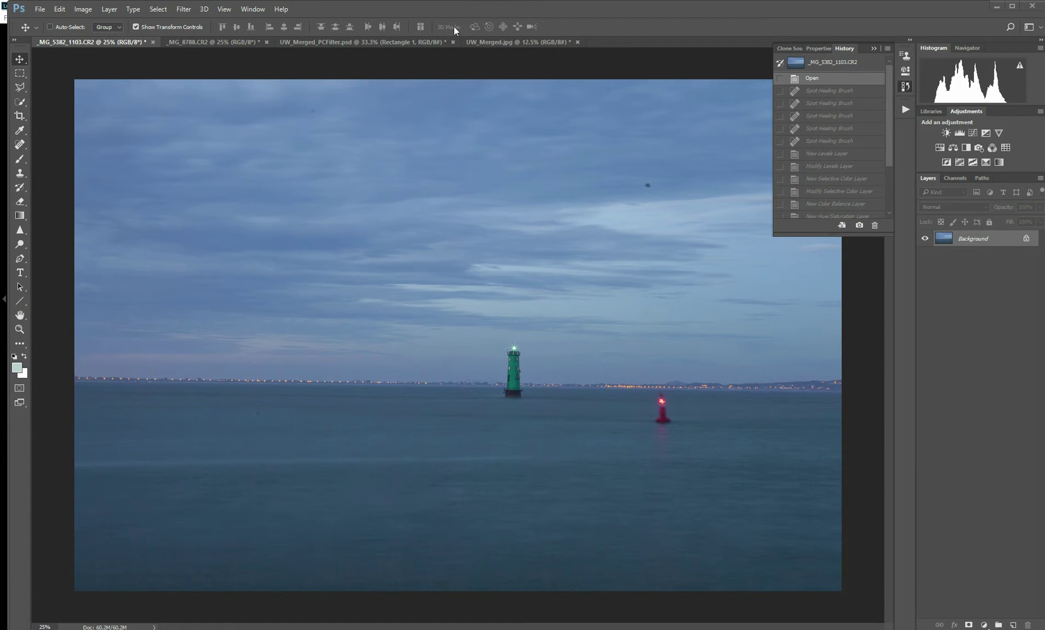
Duplicate the lighthouse photo's Background layer into a Background copy layer.
{"action": "left_click", "coordinate": [413, 46]}
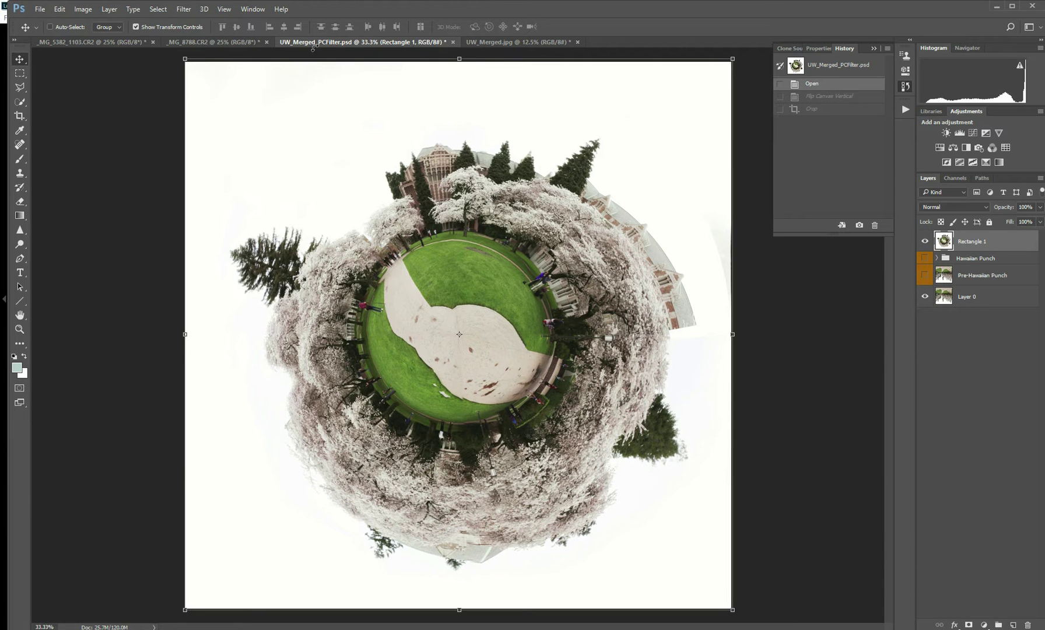
{"action": "left_click", "coordinate": [126, 44]}
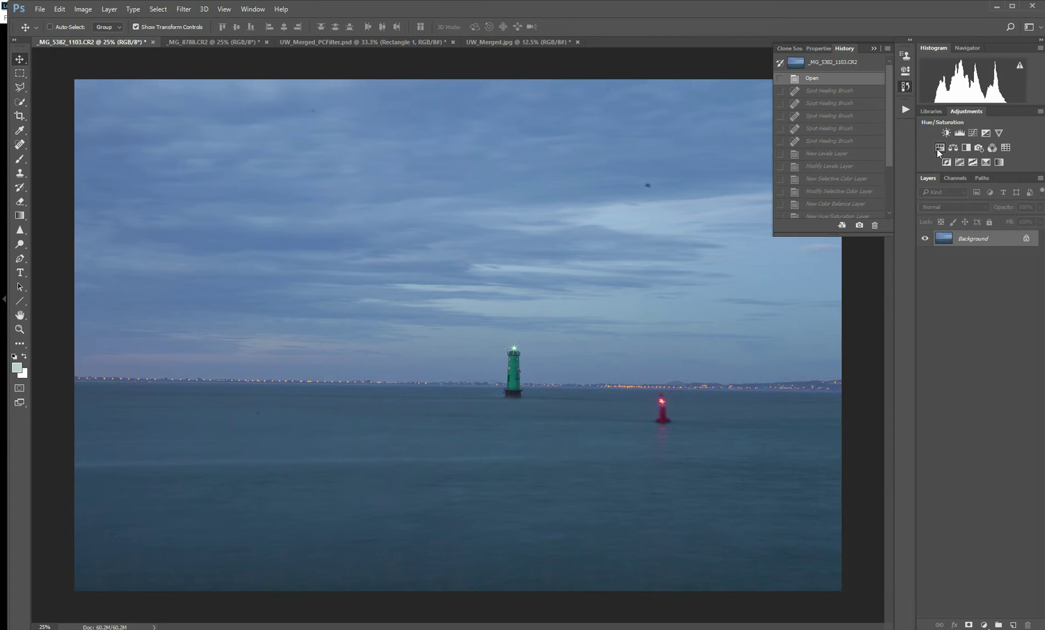
{"action": "right_click", "coordinate": [995, 240]}
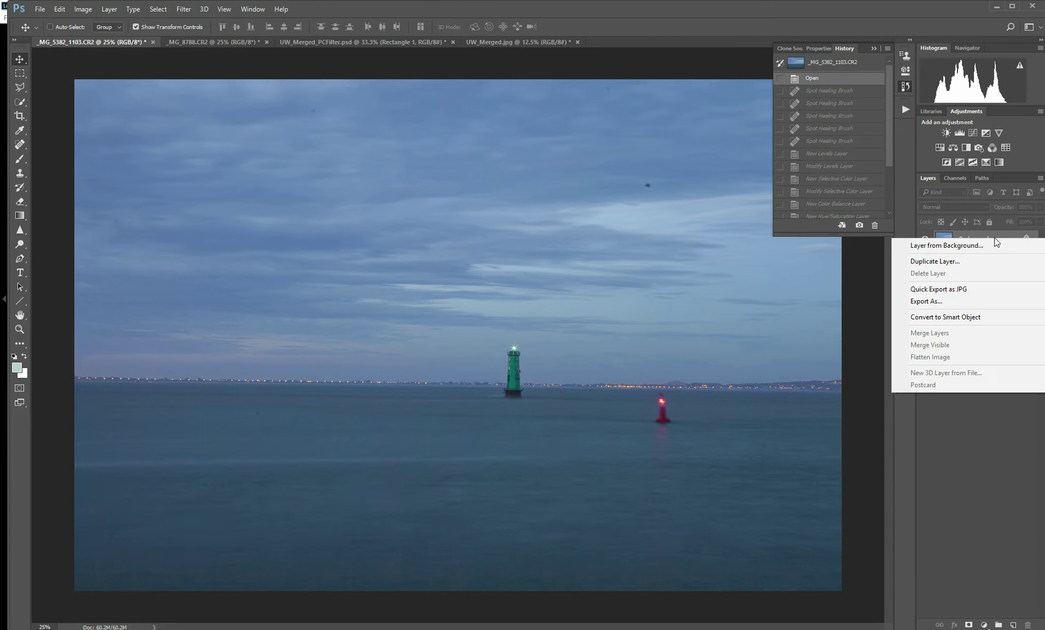
{"action": "left_click", "coordinate": [984, 260]}
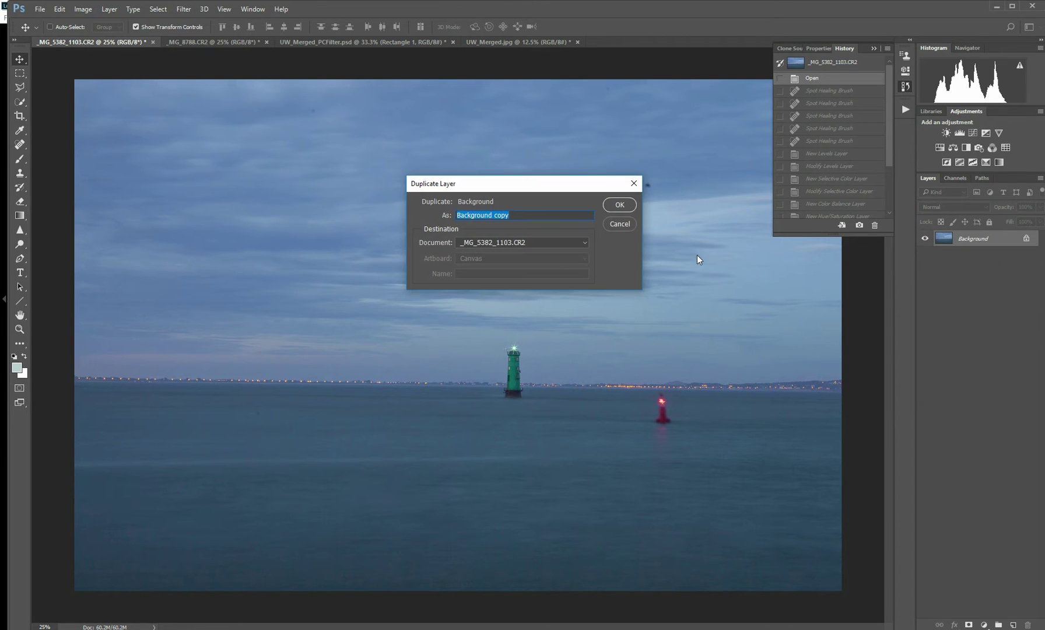
{"action": "left_click", "coordinate": [618, 205]}
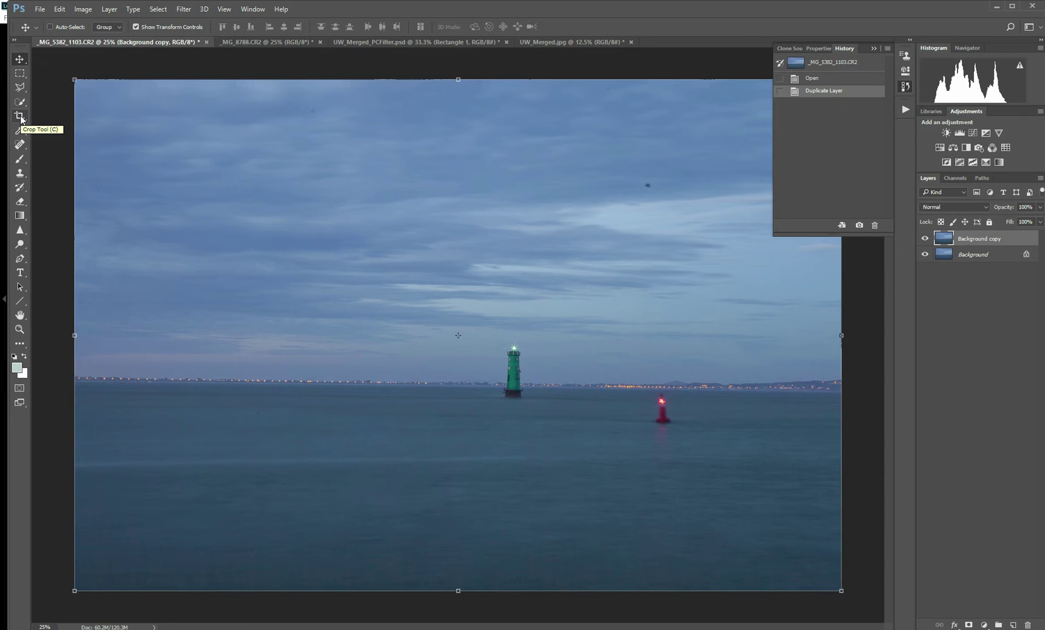
Unlink proportions and resize the lighthouse image to 3000 × 3000 pixels.
{"action": "left_click", "coordinate": [83, 10]}
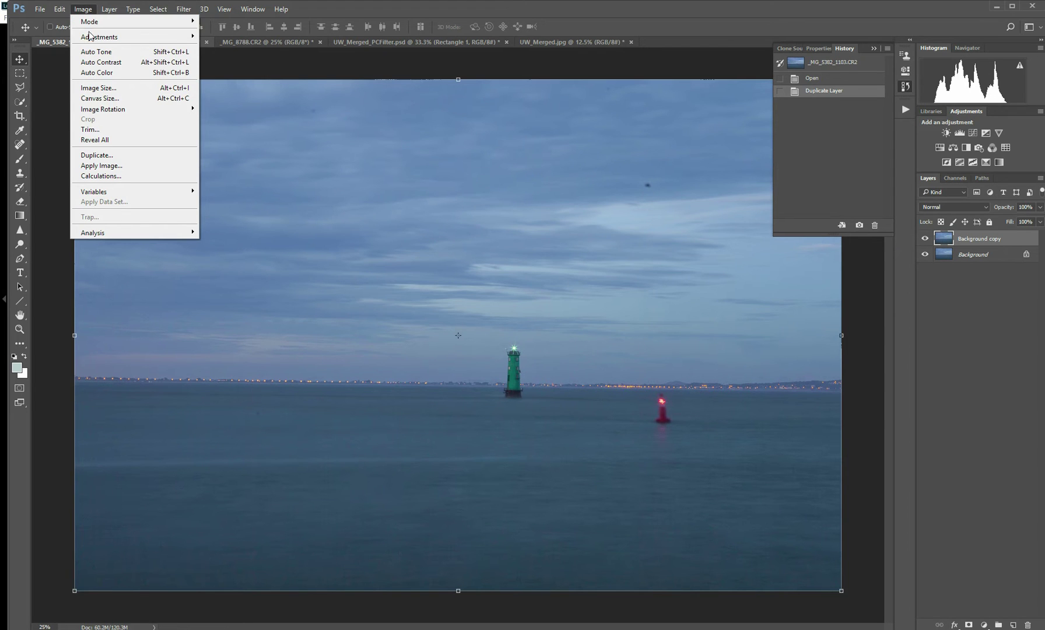
{"action": "left_click", "coordinate": [110, 94]}
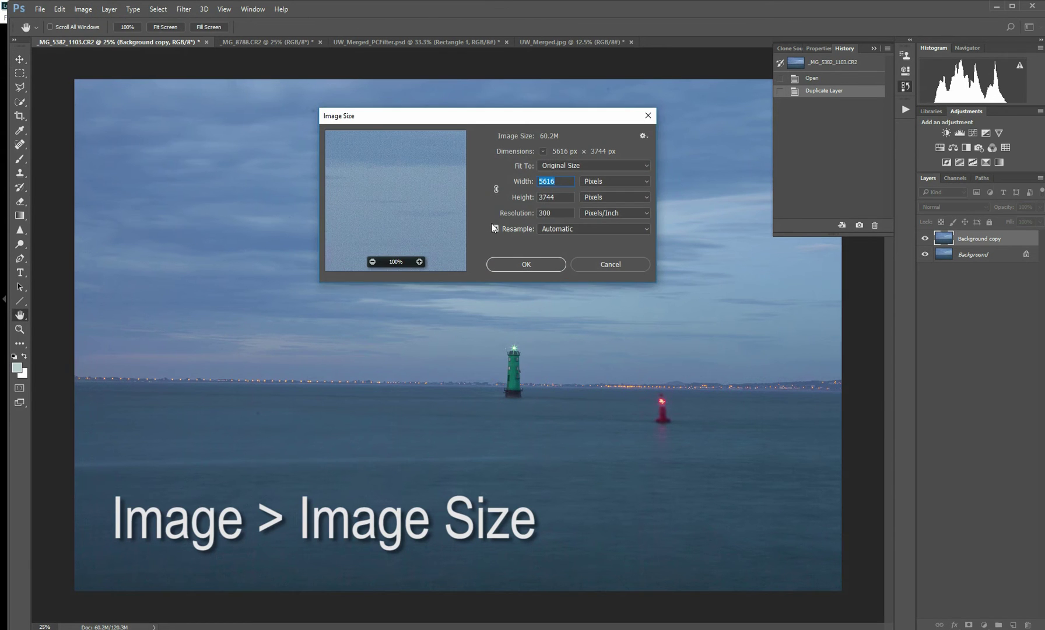
{"action": "left_click", "coordinate": [497, 192]}
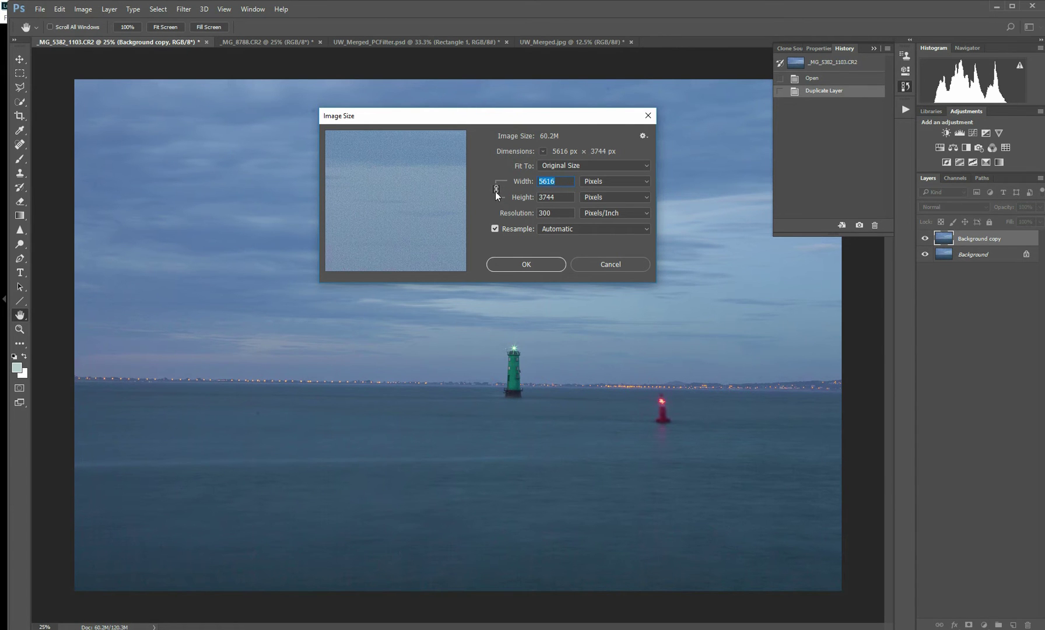
{"action": "left_click", "coordinate": [496, 189]}
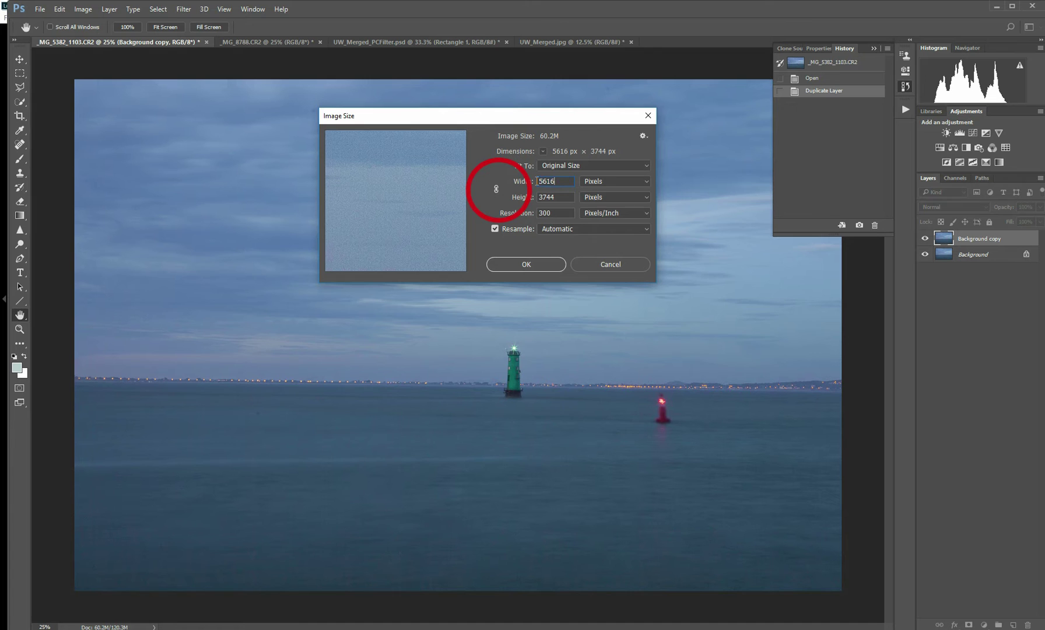
{"action": "type", "text": "3"}
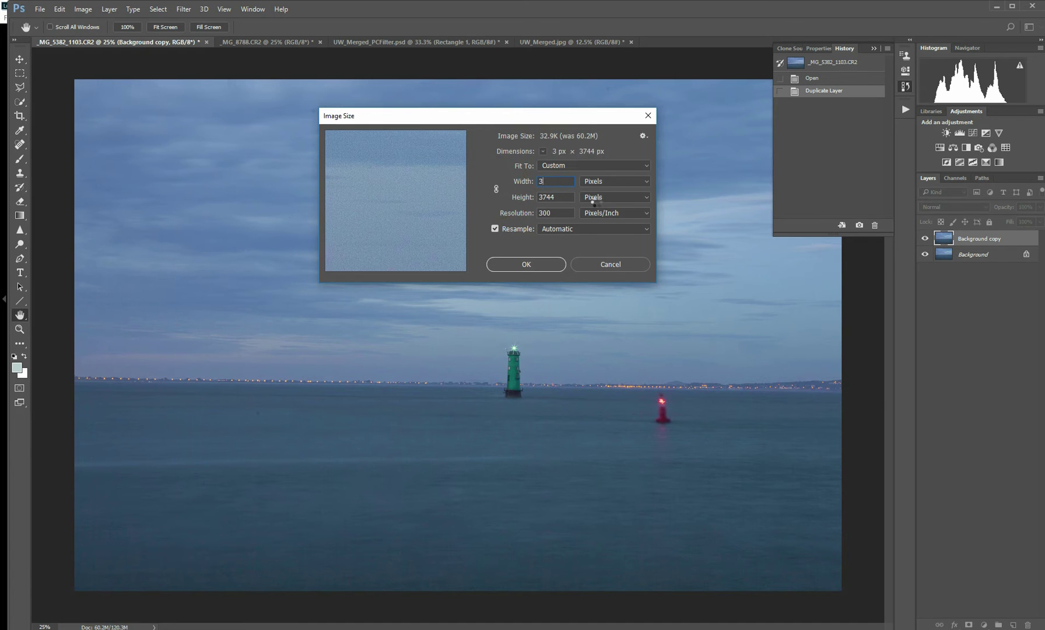
{"action": "type", "text": "000"}
{"action": "left_click_drag", "start_coordinate": [568, 202], "coordinate": [529, 201]}
{"action": "type", "text": "3000"}
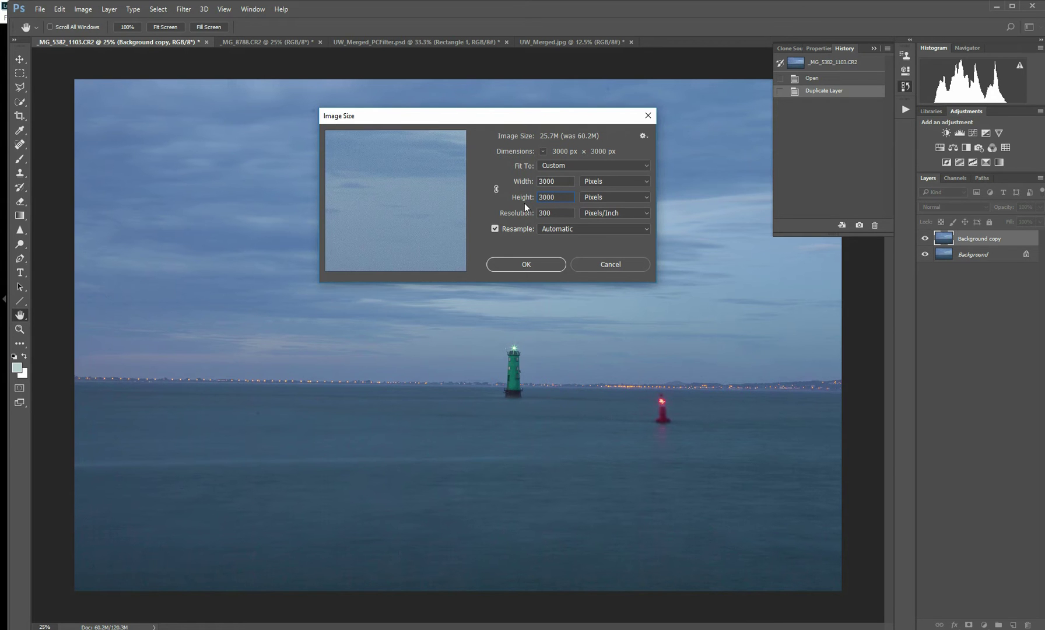
{"action": "left_click", "coordinate": [515, 266]}
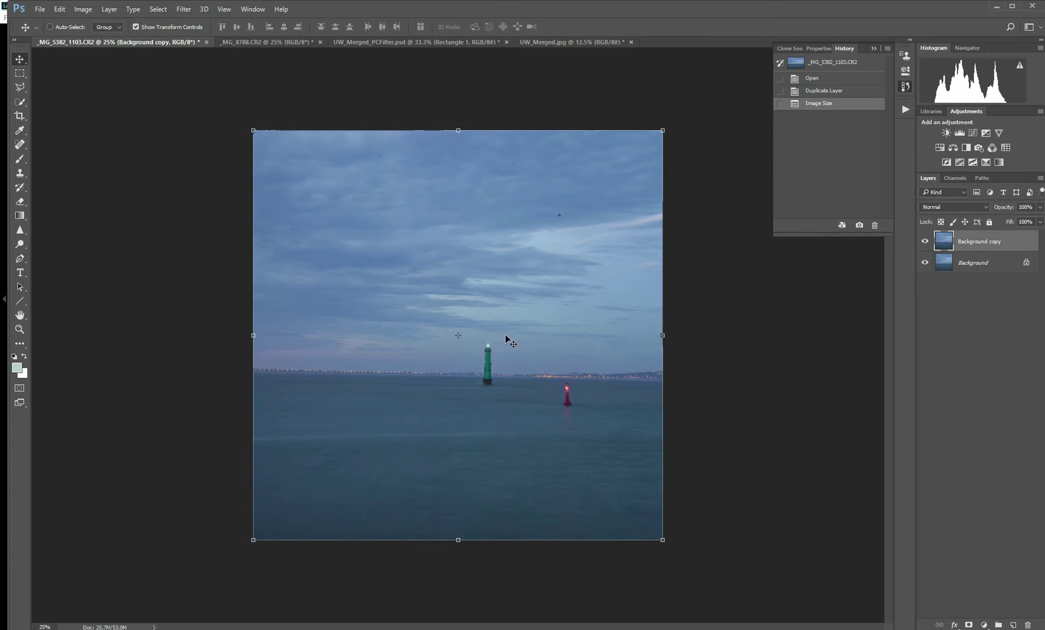
Flip the square lighthouse canvas vertically with Flip Canvas Vertical.
{"action": "left_click", "coordinate": [82, 10]}
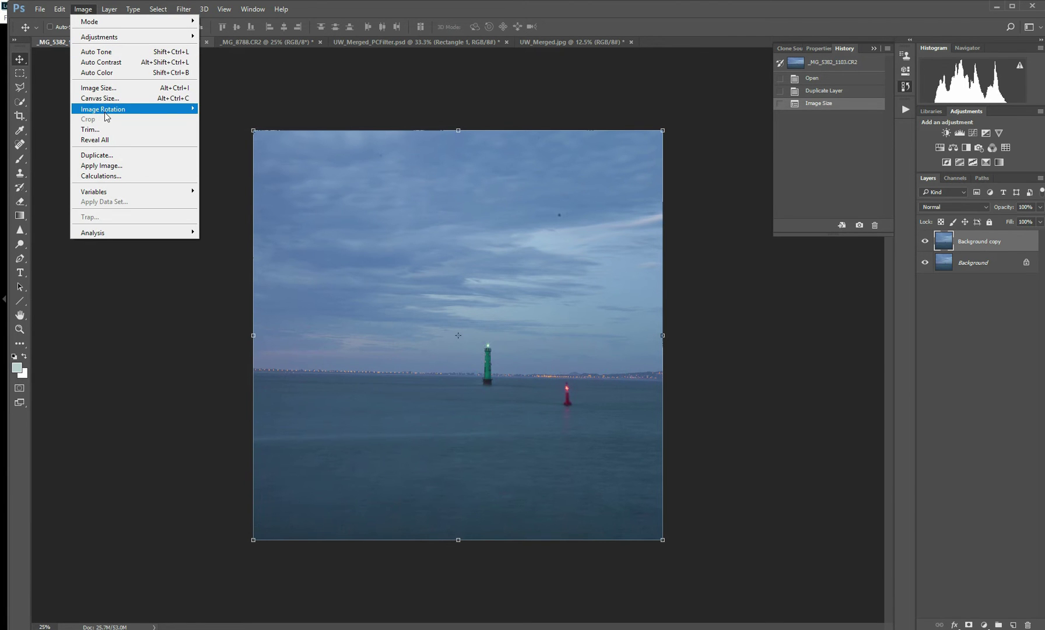
{"action": "mouse_move", "coordinate": [104, 110]}
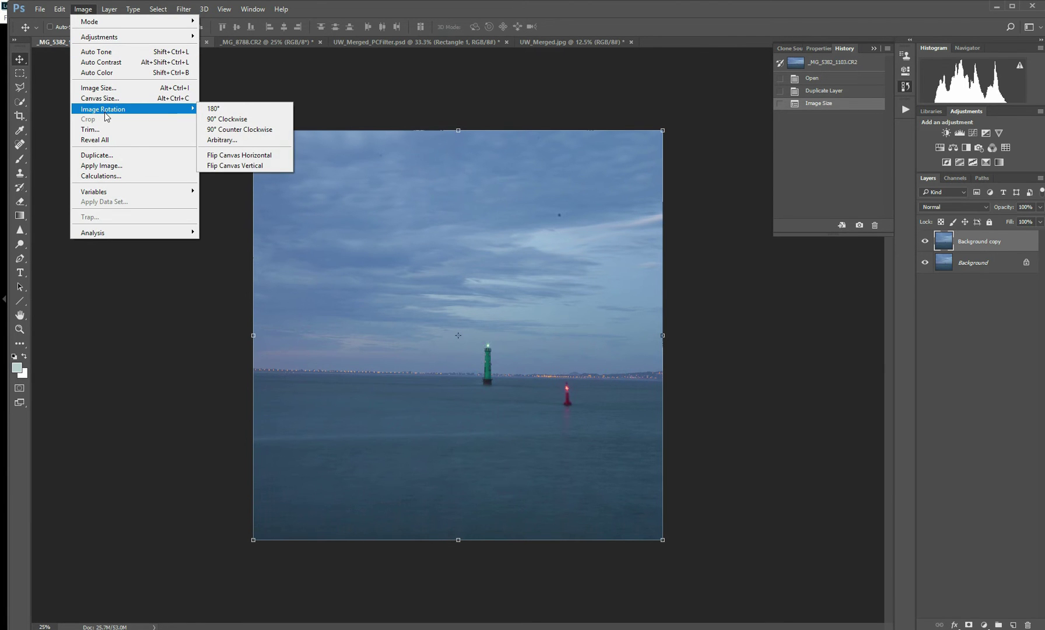
{"action": "left_click", "coordinate": [249, 166]}
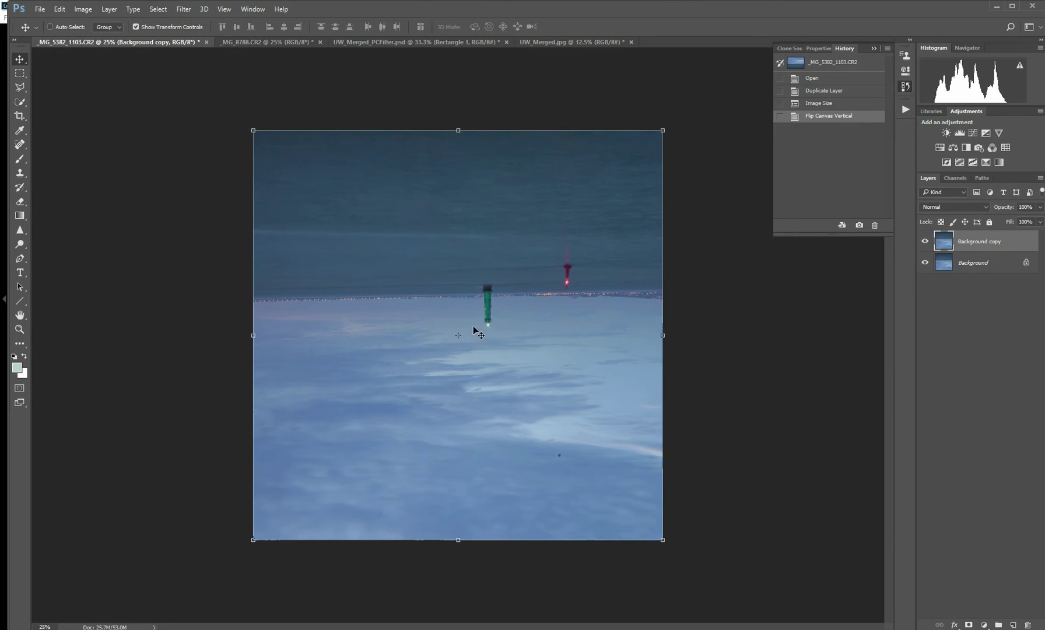
Apply Polar Coordinates with Rectangular to Polar to the lighthouse copy layer.
{"action": "left_click", "coordinate": [187, 12]}
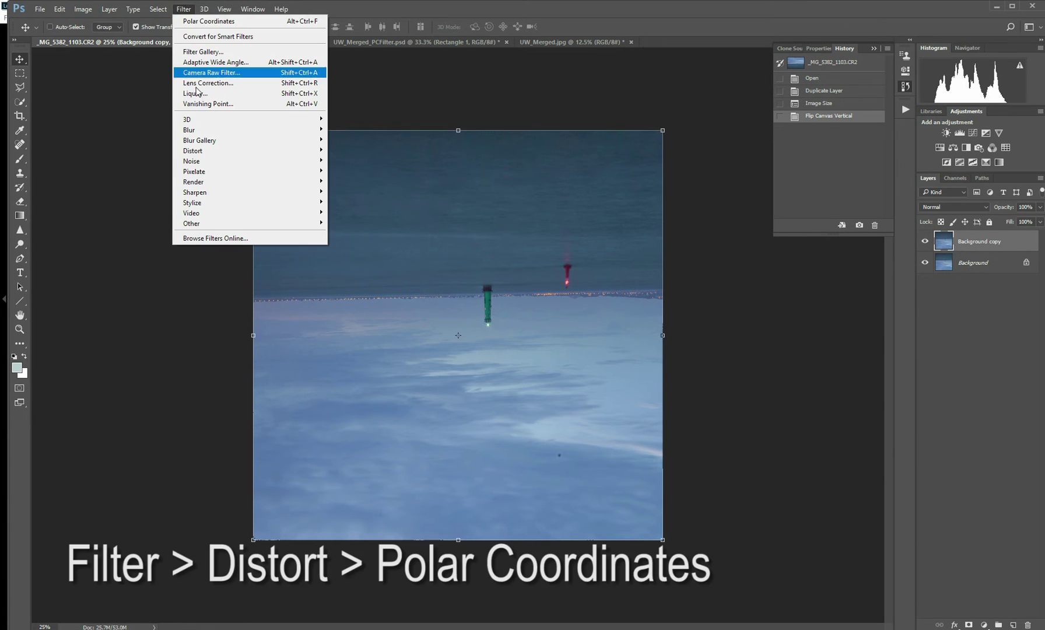
{"action": "mouse_move", "coordinate": [207, 151]}
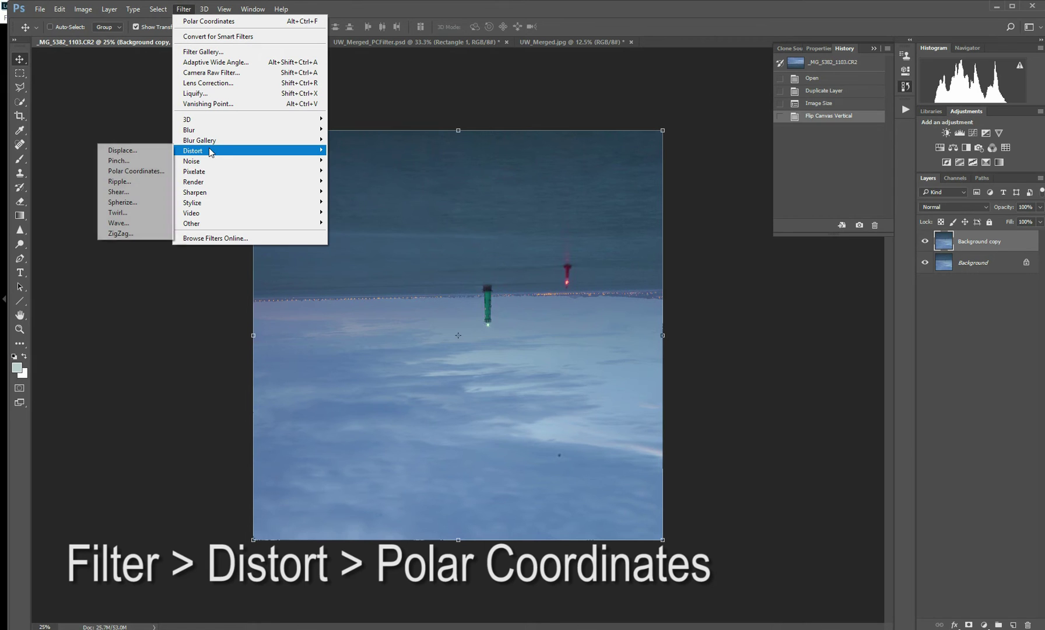
{"action": "left_click", "coordinate": [150, 172]}
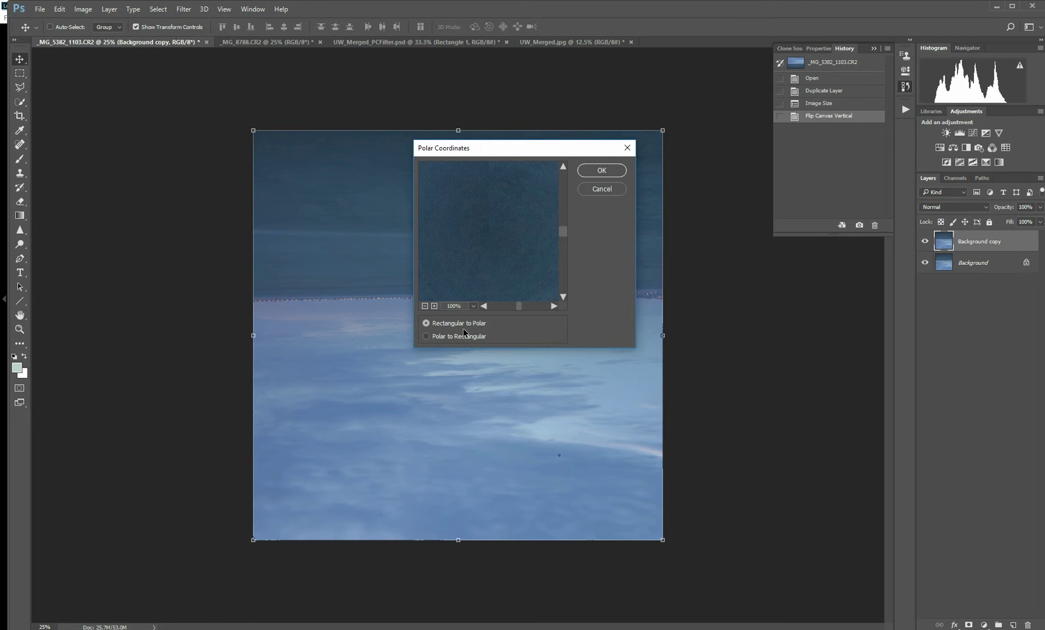
{"action": "left_click", "coordinate": [426, 336]}
{"action": "left_click", "coordinate": [426, 323]}
{"action": "left_click", "coordinate": [599, 171]}
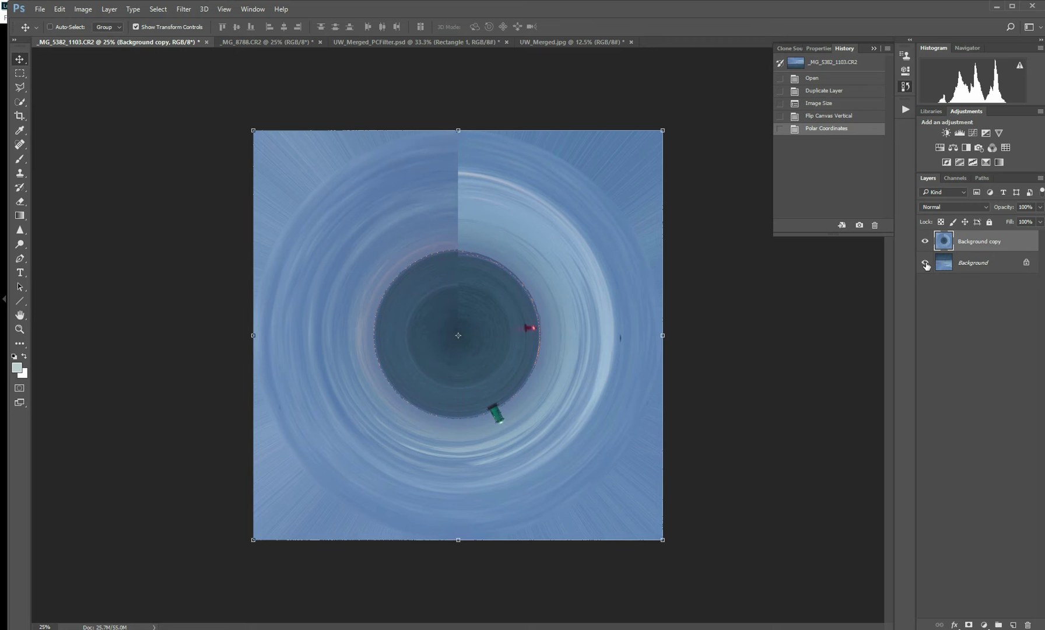
Hide the Background layer so the planet's transparent corners show.
{"action": "left_click", "coordinate": [926, 263]}
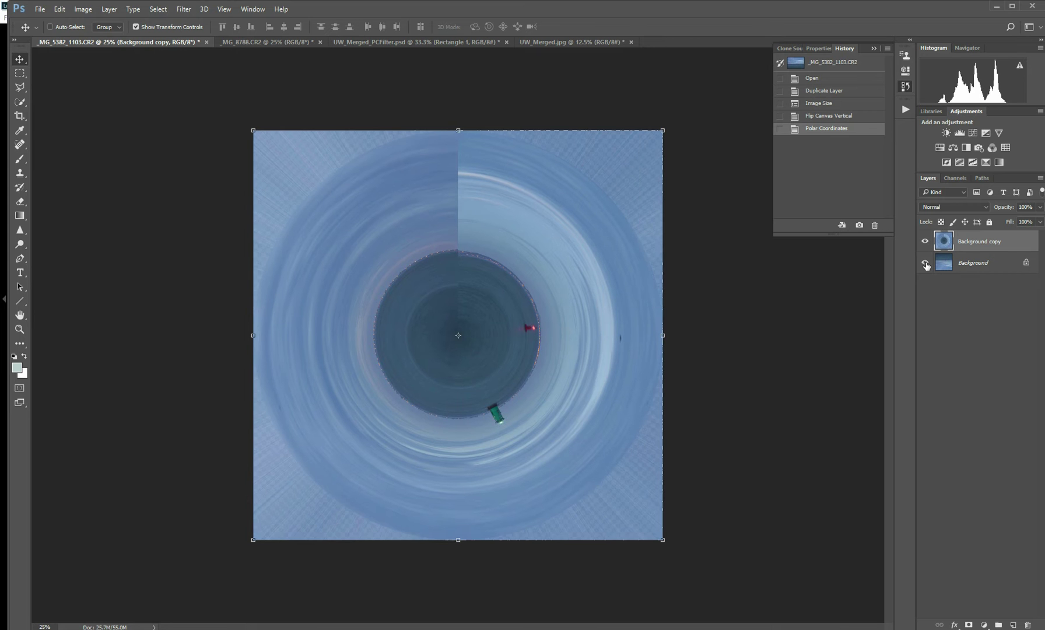
{"action": "left_click", "coordinate": [925, 263]}
{"action": "left_click", "coordinate": [926, 263]}
{"action": "left_click", "coordinate": [926, 263]}
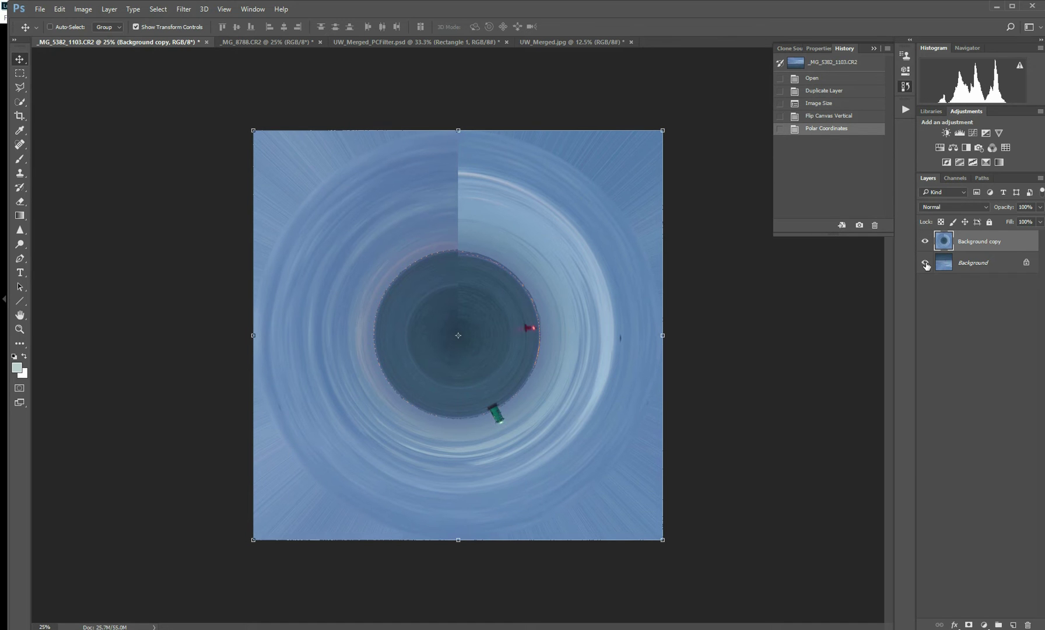
{"action": "left_click", "coordinate": [926, 263]}
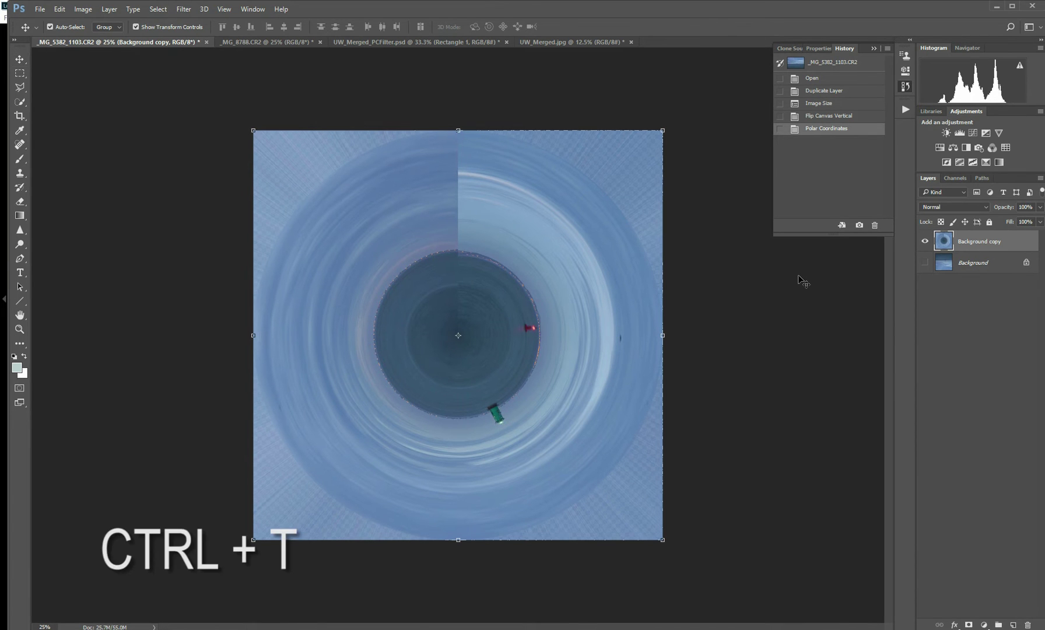
Rotate the planet -154°, scale it to 107% × 110%, and recentre it with the lighthouse on top.
{"action": "key", "text": "ctrl+t"}
{"action": "left_click_drag", "start_coordinate": [247, 128], "coordinate": [496, 444]}
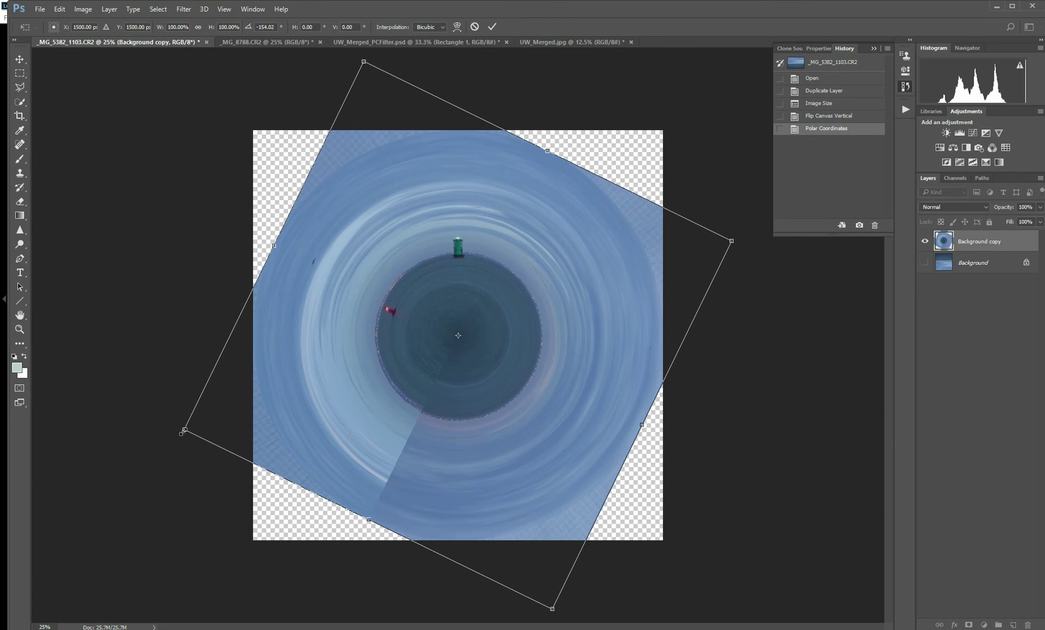
{"action": "left_click_drag", "start_coordinate": [182, 433], "coordinate": [133, 458]}
{"action": "left_click_drag", "start_coordinate": [434, 357], "coordinate": [450, 351]}
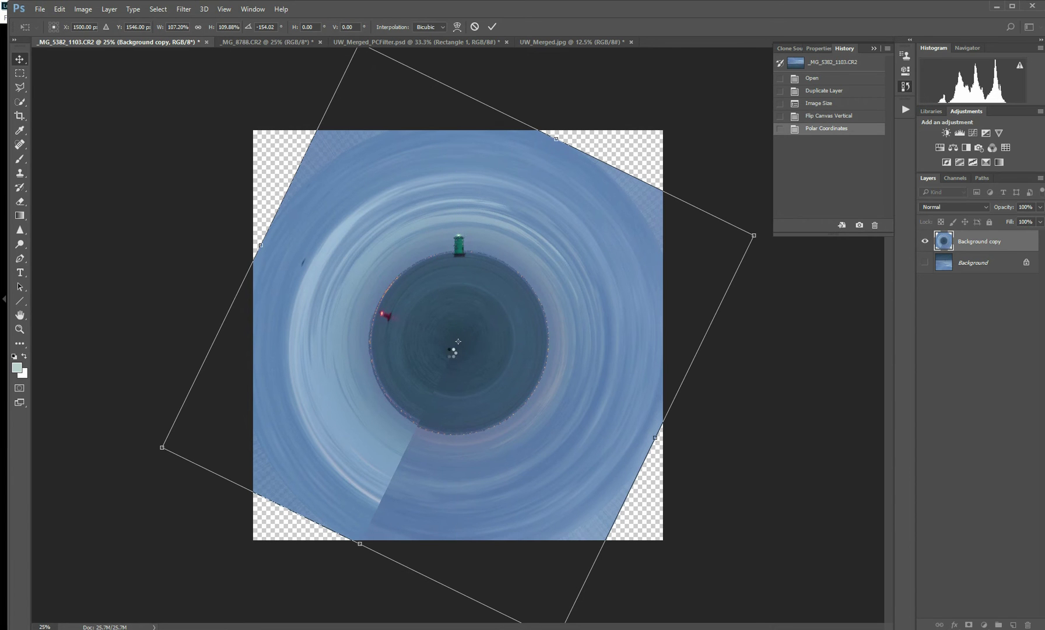
{"action": "key", "text": "Return"}
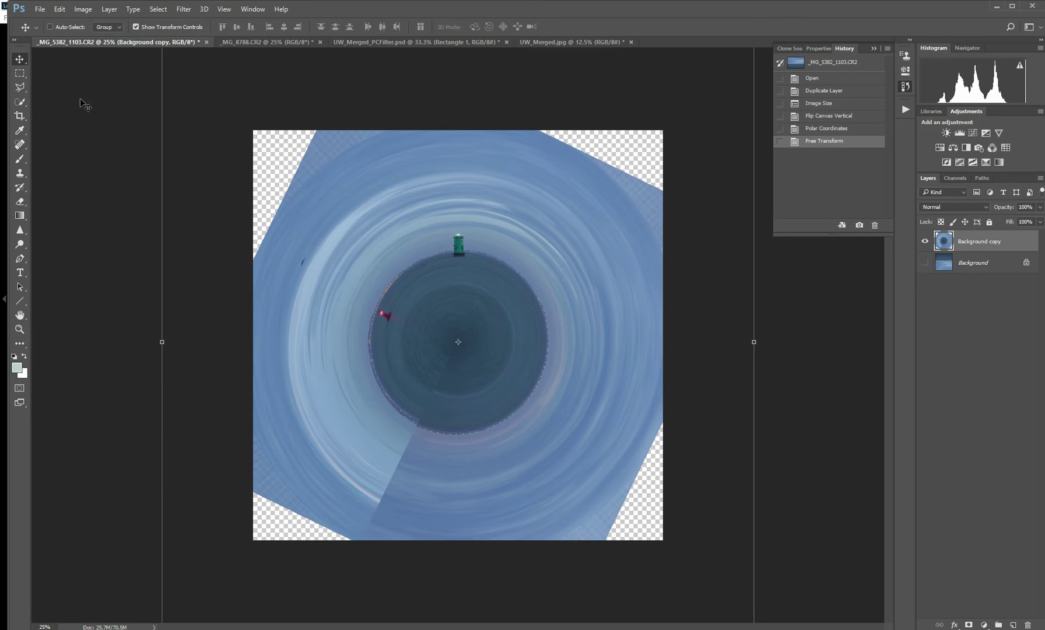
Sample the sky blue and brush it over all four transparent corners of the canvas.
{"action": "left_click", "coordinate": [19, 158]}
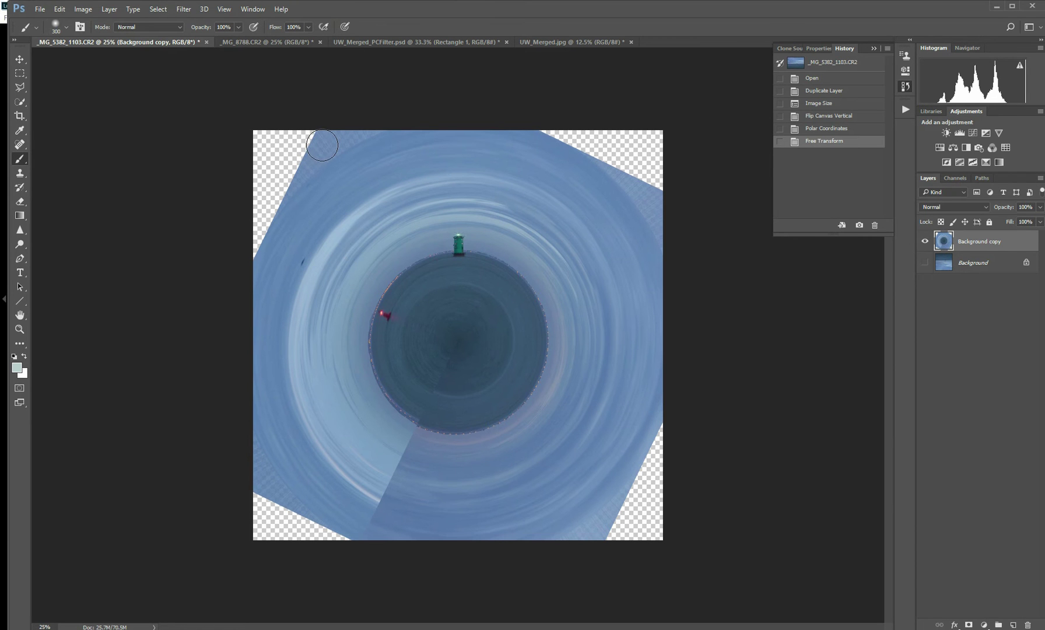
{"action": "key", "text": "alt"}
{"action": "left_click", "coordinate": [327, 140], "text": "alt"}
{"action": "mouse_move", "coordinate": [231, 243]}
{"action": "left_mouse_down"}
{"action": "mouse_move", "coordinate": [290, 146]}
{"action": "mouse_move", "coordinate": [321, 146]}
{"action": "left_mouse_up"}
{"action": "mouse_move", "coordinate": [257, 224]}
{"action": "left_mouse_down"}
{"action": "mouse_move", "coordinate": [238, 149]}
{"action": "mouse_move", "coordinate": [306, 150]}
{"action": "mouse_move", "coordinate": [377, 122]}
{"action": "mouse_move", "coordinate": [344, 134]}
{"action": "mouse_move", "coordinate": [248, 229]}
{"action": "mouse_move", "coordinate": [268, 196]}
{"action": "left_mouse_up"}
{"action": "mouse_move", "coordinate": [565, 132]}
{"action": "left_mouse_down"}
{"action": "mouse_move", "coordinate": [672, 179]}
{"action": "mouse_move", "coordinate": [644, 158]}
{"action": "mouse_move", "coordinate": [569, 128]}
{"action": "mouse_move", "coordinate": [671, 197]}
{"action": "mouse_move", "coordinate": [641, 165]}
{"action": "mouse_move", "coordinate": [644, 143]}
{"action": "mouse_move", "coordinate": [673, 147]}
{"action": "mouse_move", "coordinate": [673, 171]}
{"action": "mouse_move", "coordinate": [624, 158]}
{"action": "mouse_move", "coordinate": [672, 245]}
{"action": "mouse_move", "coordinate": [596, 143]}
{"action": "left_mouse_up"}
{"action": "mouse_move", "coordinate": [618, 534]}
{"action": "left_mouse_down"}
{"action": "mouse_move", "coordinate": [574, 556]}
{"action": "mouse_move", "coordinate": [606, 540]}
{"action": "left_mouse_up"}
{"action": "mouse_move", "coordinate": [631, 504]}
{"action": "left_mouse_down"}
{"action": "mouse_move", "coordinate": [660, 437]}
{"action": "mouse_move", "coordinate": [604, 522]}
{"action": "mouse_move", "coordinate": [568, 553]}
{"action": "mouse_move", "coordinate": [660, 510]}
{"action": "mouse_move", "coordinate": [662, 497]}
{"action": "mouse_move", "coordinate": [646, 556]}
{"action": "left_mouse_up"}
{"action": "mouse_move", "coordinate": [236, 490]}
{"action": "left_mouse_down"}
{"action": "mouse_move", "coordinate": [258, 510]}
{"action": "mouse_move", "coordinate": [346, 544]}
{"action": "mouse_move", "coordinate": [288, 514]}
{"action": "mouse_move", "coordinate": [235, 443]}
{"action": "mouse_move", "coordinate": [276, 514]}
{"action": "mouse_move", "coordinate": [256, 542]}
{"action": "left_mouse_up"}
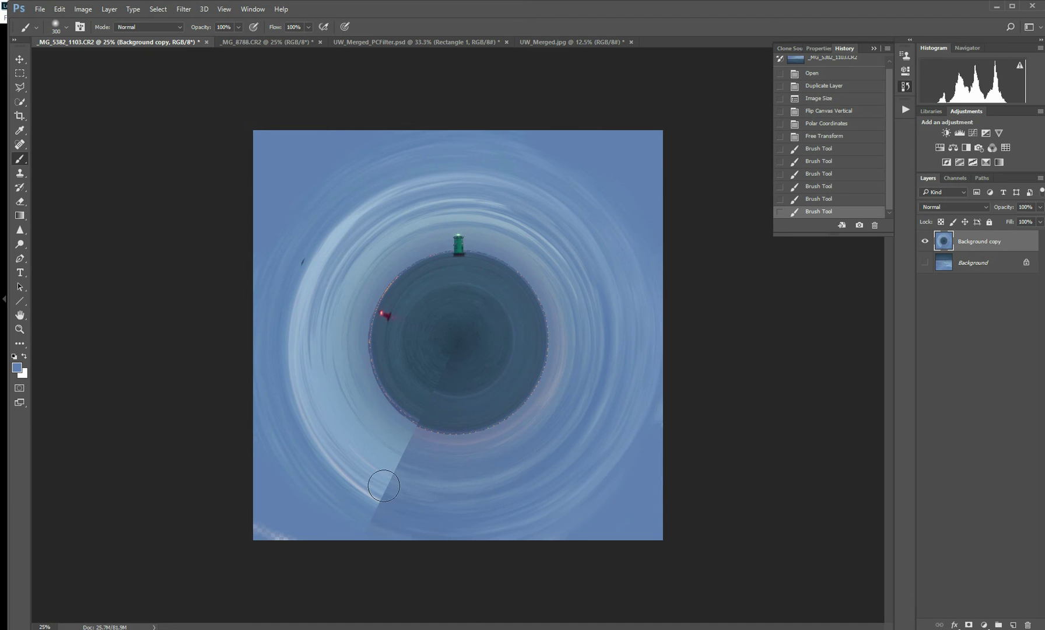
{"action": "left_click_drag", "start_coordinate": [221, 527], "coordinate": [272, 533]}
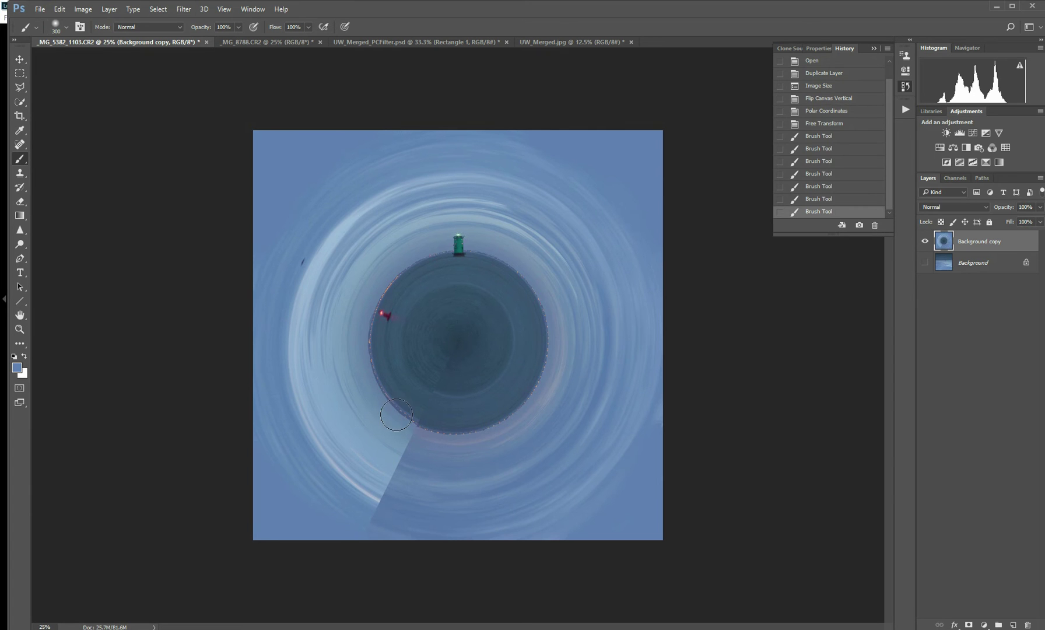
Spot-heal the seam running through the planet's lower half.
{"action": "left_click", "coordinate": [19, 145]}
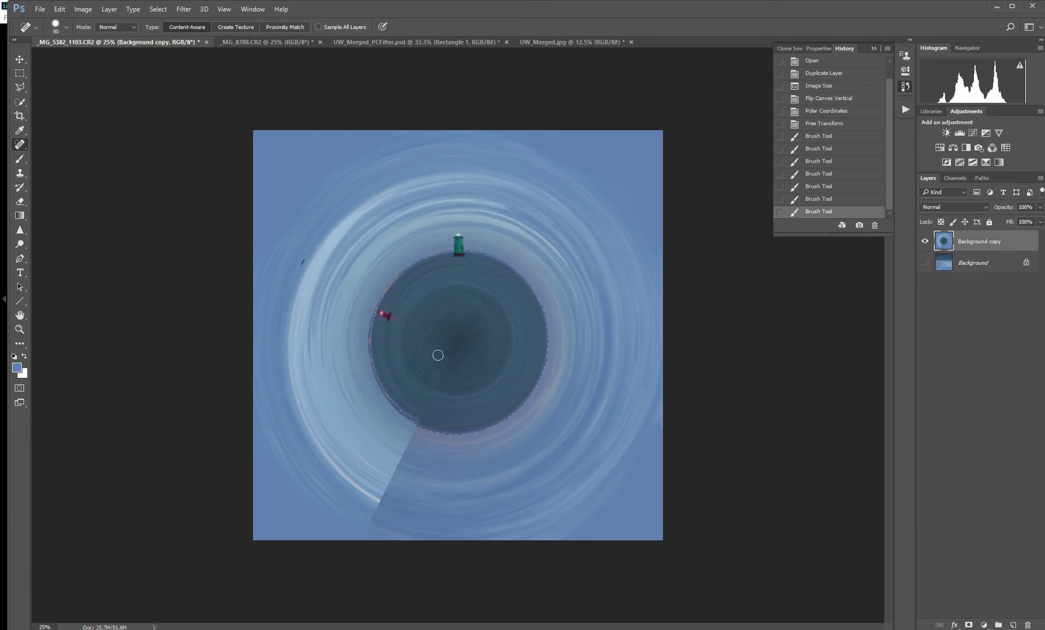
{"action": "left_click_drag", "start_coordinate": [456, 341], "coordinate": [431, 395]}
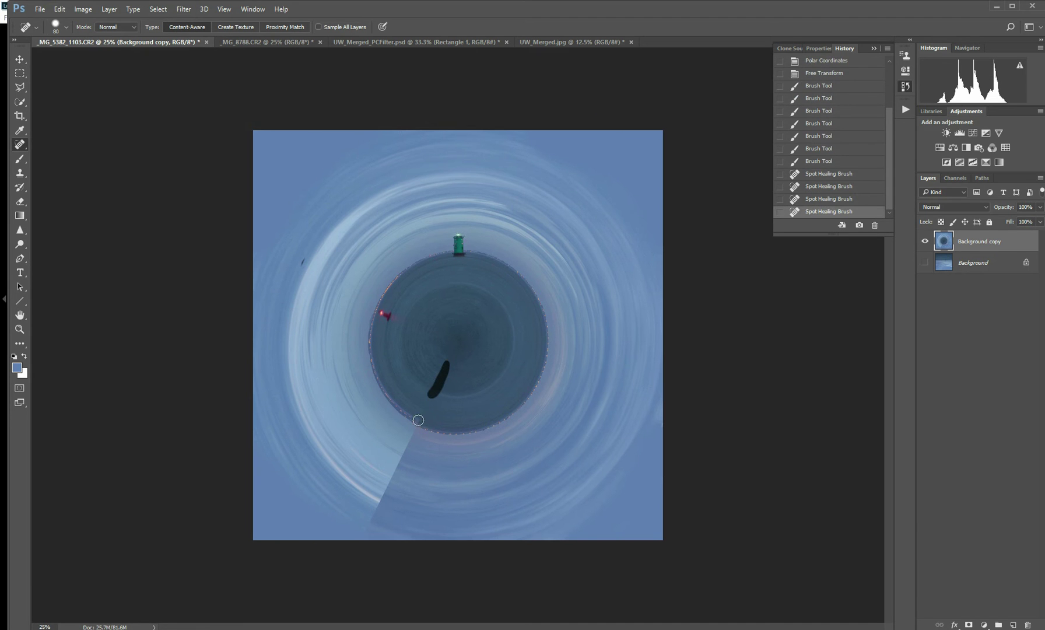
{"action": "left_click", "coordinate": [420, 419]}
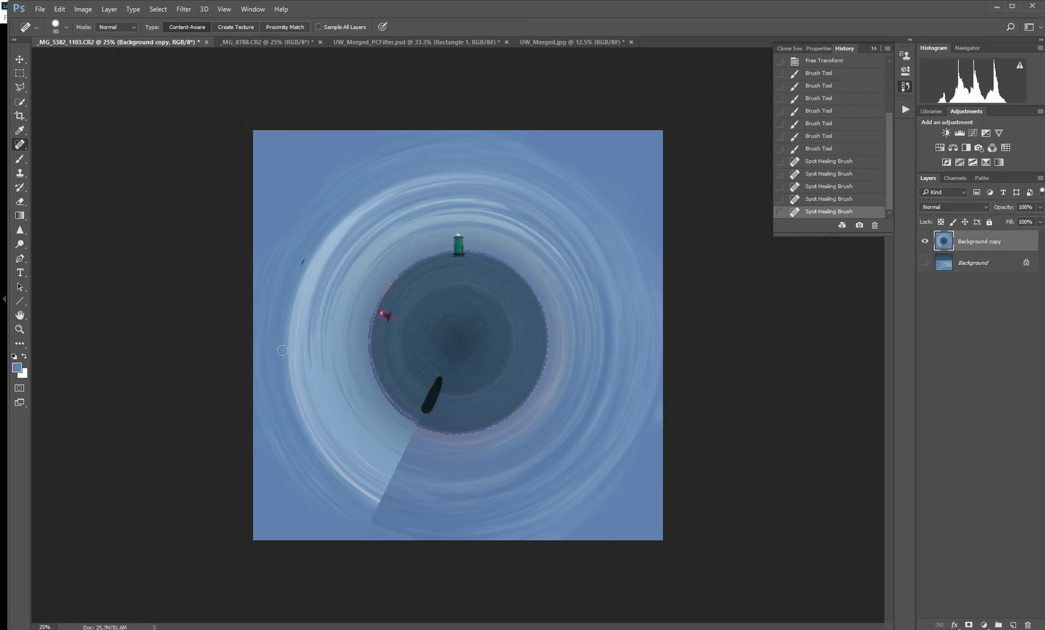
Clone-stamp sky texture over the wedge edge near the bottom of the planet.
{"action": "left_click", "coordinate": [20, 173]}
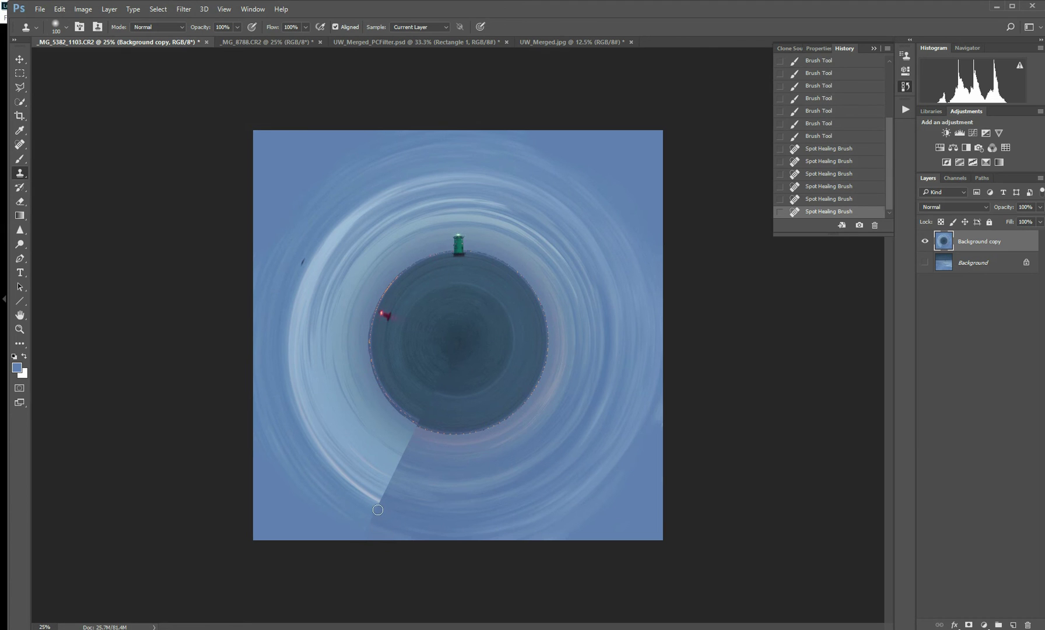
{"action": "left_click_drag", "start_coordinate": [378, 508], "coordinate": [411, 440]}
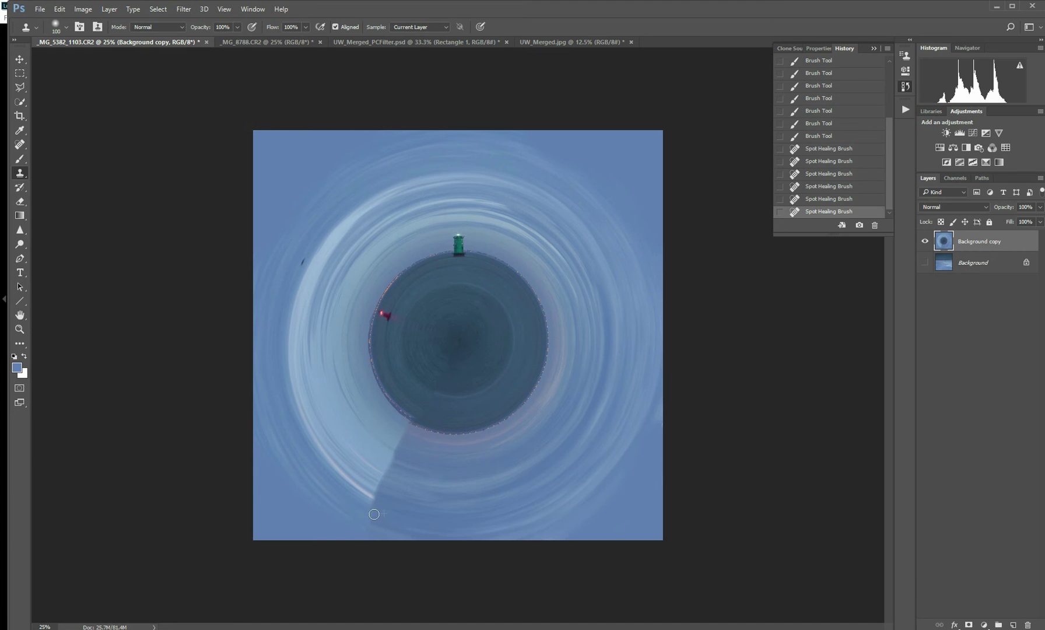
{"action": "left_click_drag", "start_coordinate": [374, 514], "coordinate": [374, 514]}
{"action": "left_click", "coordinate": [356, 530]}
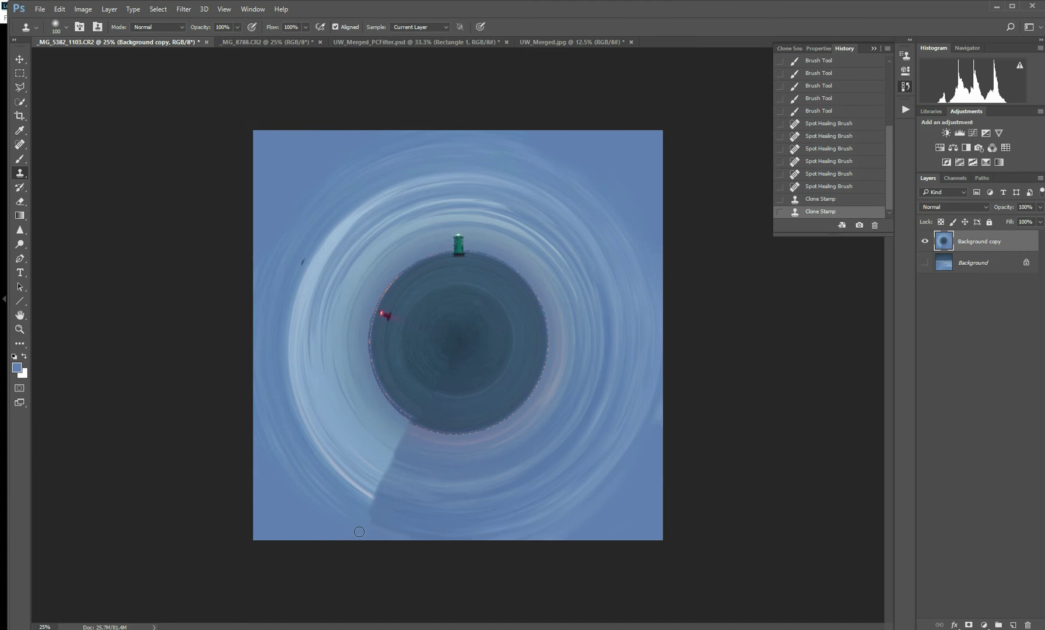
{"action": "left_click", "coordinate": [359, 532]}
{"action": "left_click_drag", "start_coordinate": [373, 506], "coordinate": [377, 485]}
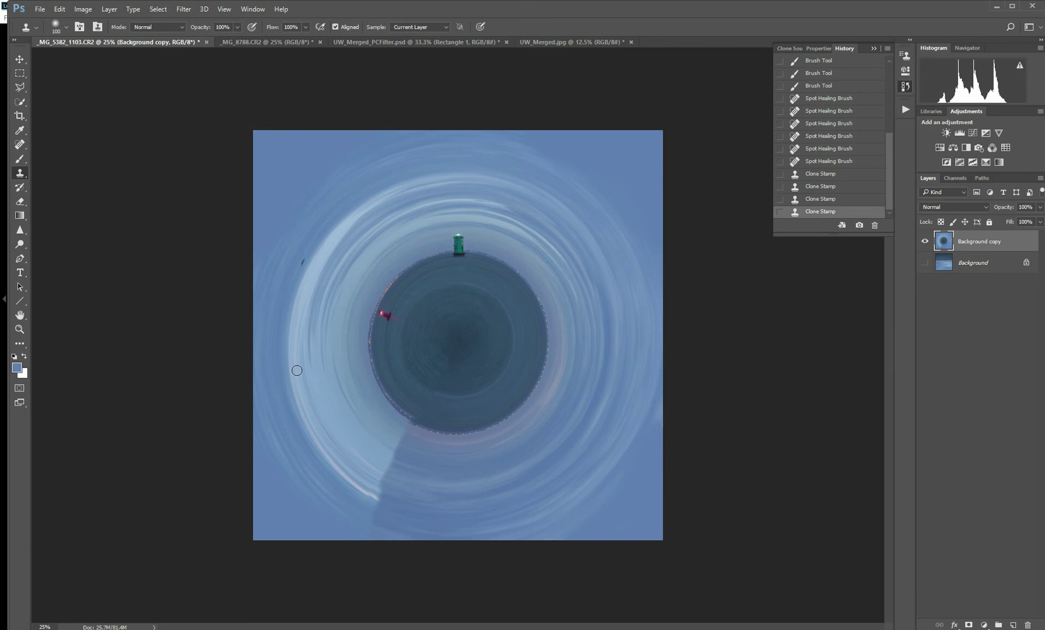
At 60% Clone Stamp opacity, soften the wedge edge, then spot-heal the dark speck in the sky.
{"action": "left_click", "coordinate": [229, 26]}
{"action": "type", "text": "6"}
{"action": "left_click_drag", "start_coordinate": [372, 486], "coordinate": [369, 524]}
{"action": "left_click_drag", "start_coordinate": [397, 461], "coordinate": [408, 425]}
{"action": "left_click", "coordinate": [386, 461]}
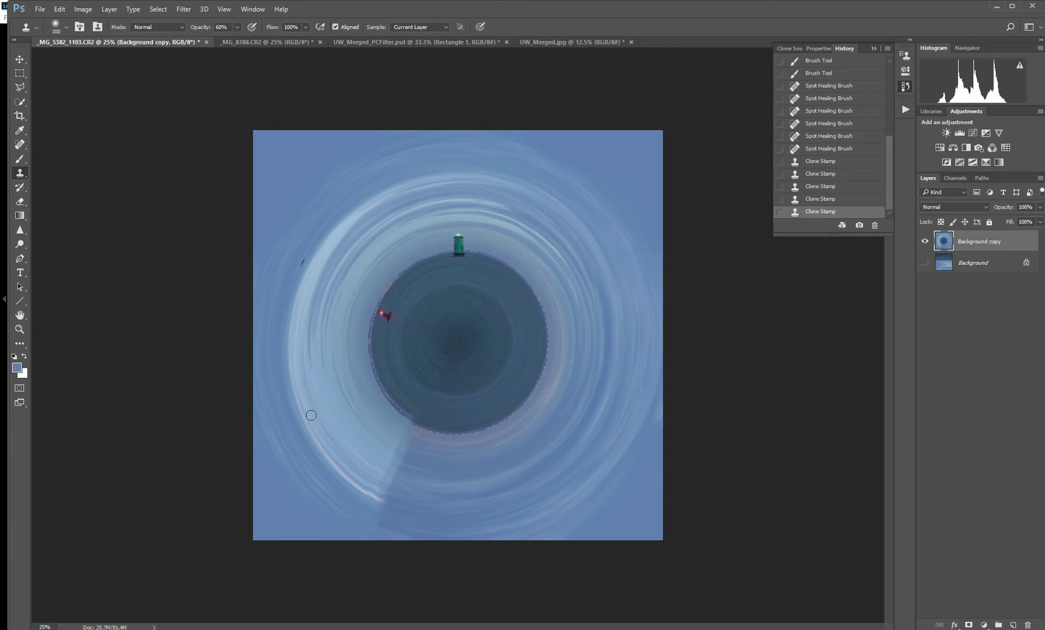
{"action": "left_click", "coordinate": [20, 144]}
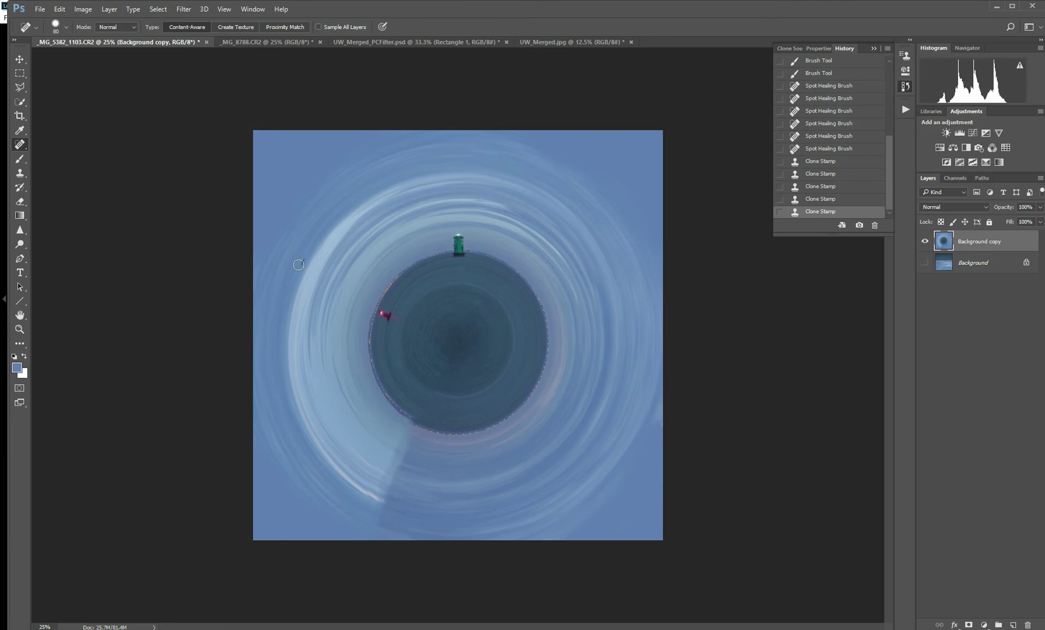
{"action": "left_click", "coordinate": [302, 263]}
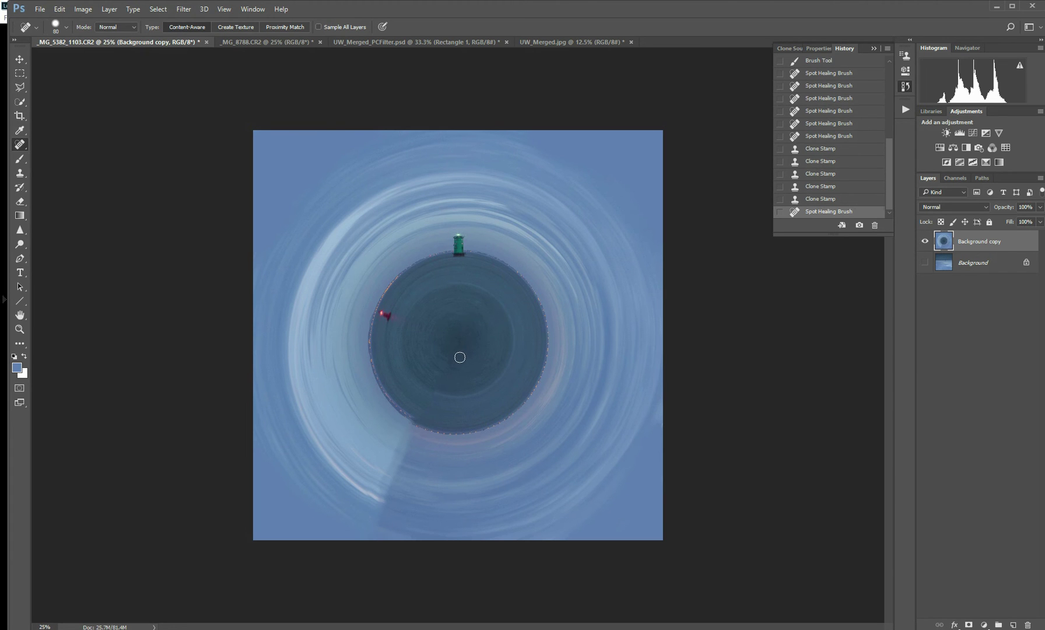
Glance at the _MG_8788.CR2 barn photo and the UW_Merged_PCFilter.psd example, then switch to UW_Merged.jpg.
{"action": "left_click", "coordinate": [286, 44]}
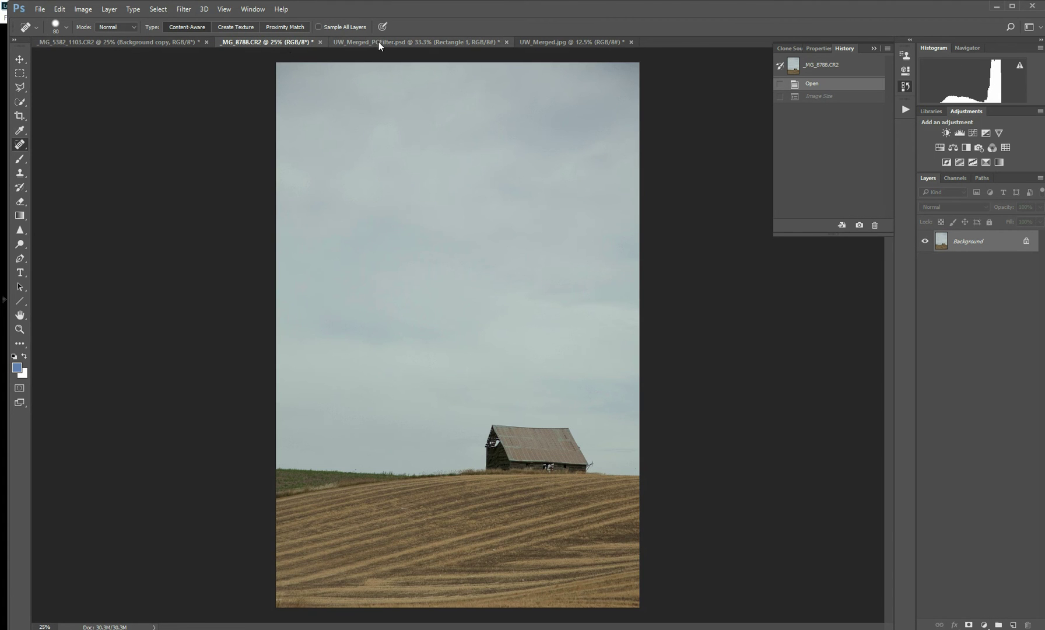
{"action": "left_click", "coordinate": [536, 41]}
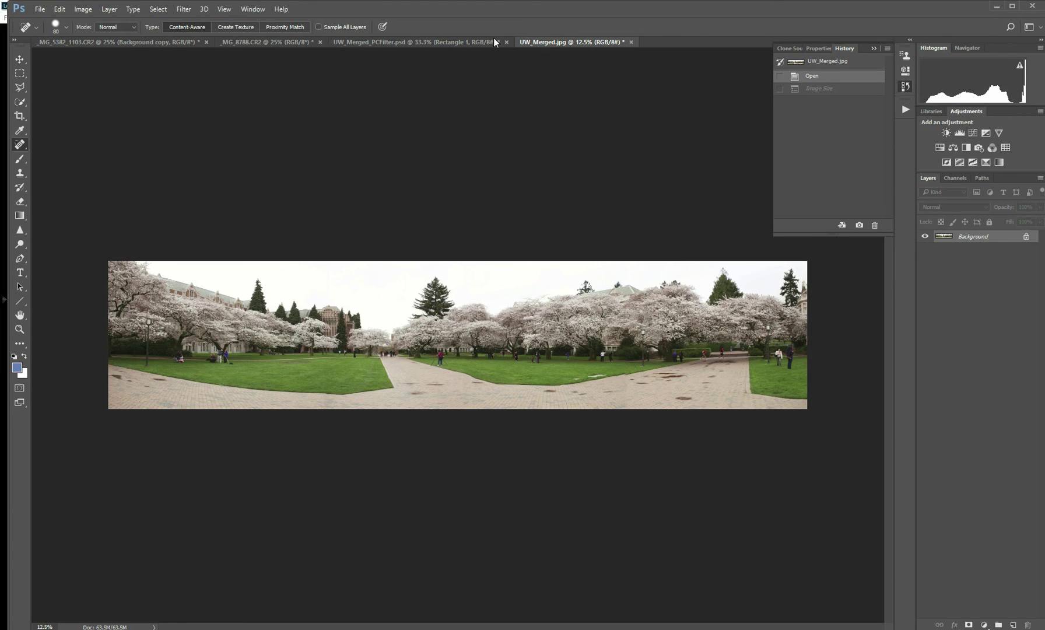
{"action": "left_click", "coordinate": [456, 41]}
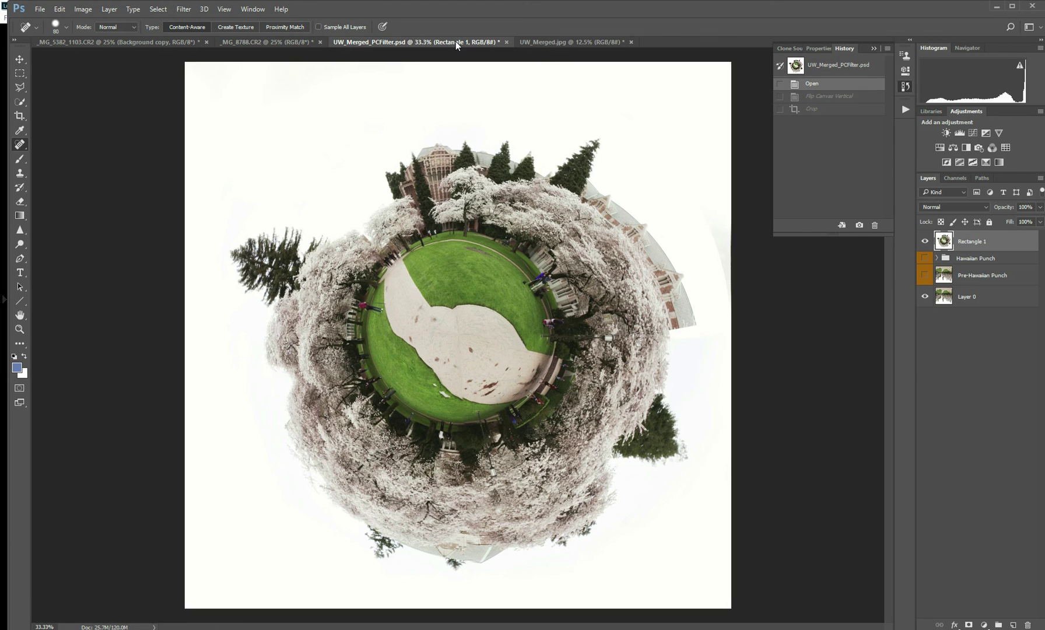
{"action": "left_click", "coordinate": [544, 43]}
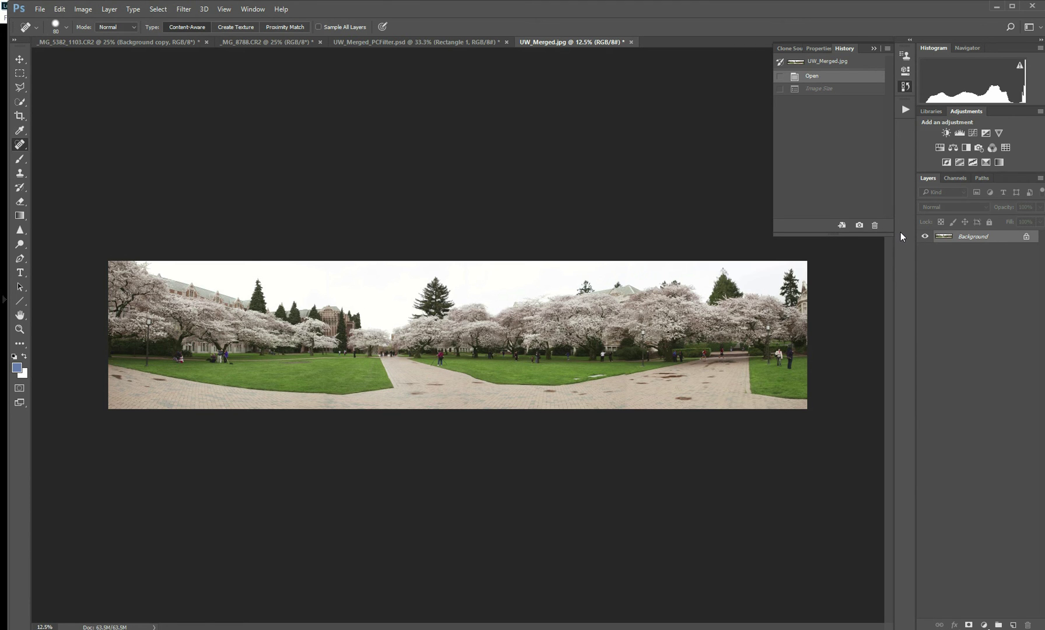
Duplicate the panorama to Layer 1 and squash the image to 2000 × 2000 px.
{"action": "key", "text": "ctrl+j"}
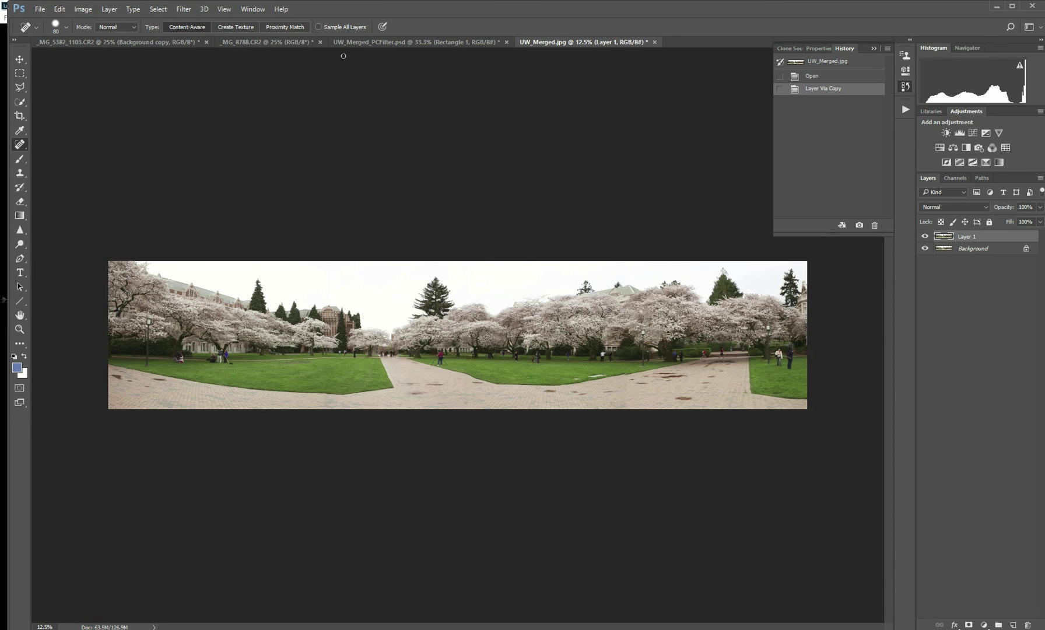
{"action": "left_click", "coordinate": [83, 8]}
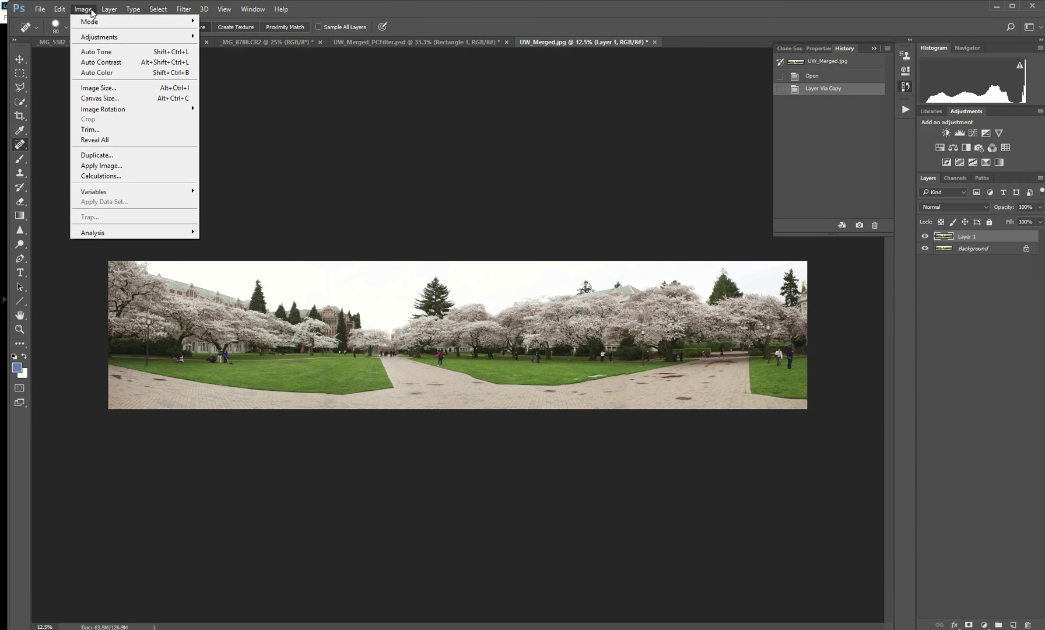
{"action": "left_click", "coordinate": [114, 89]}
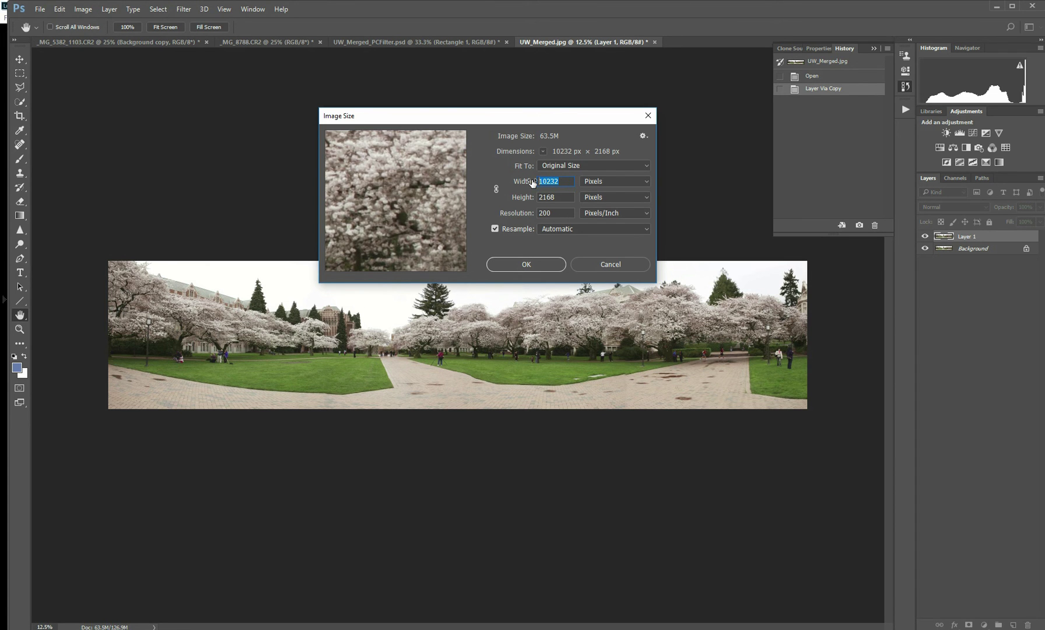
{"action": "type", "text": "2000"}
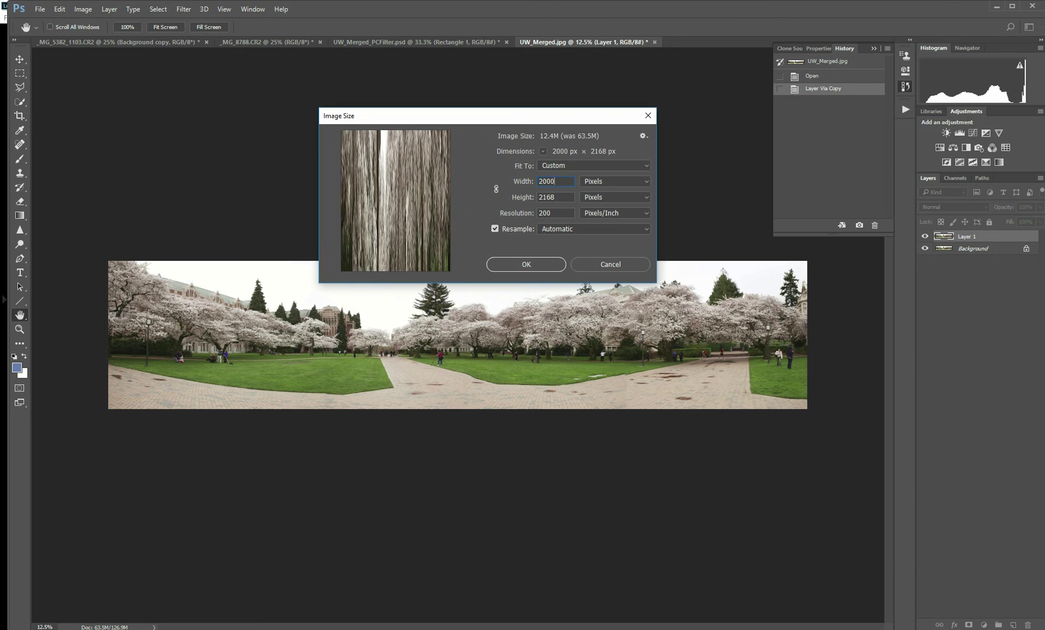
{"action": "type", "text": "2000"}
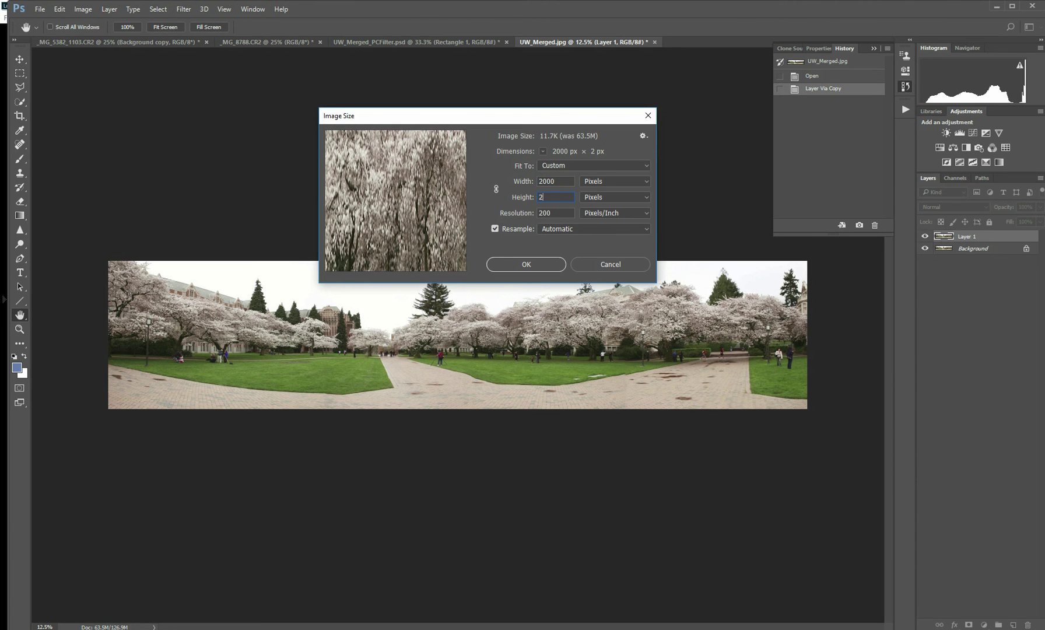
{"action": "left_click", "coordinate": [532, 263]}
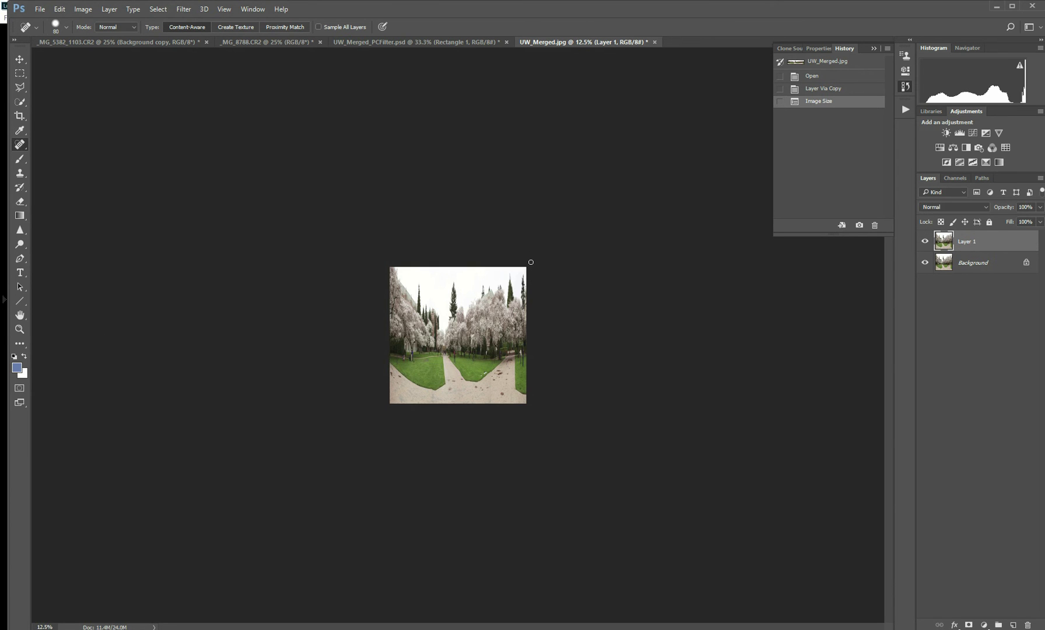
Flip the square campus panorama canvas vertically.
{"action": "key", "text": "ctrl+plus"}
{"action": "key", "text": "ctrl+plus"}
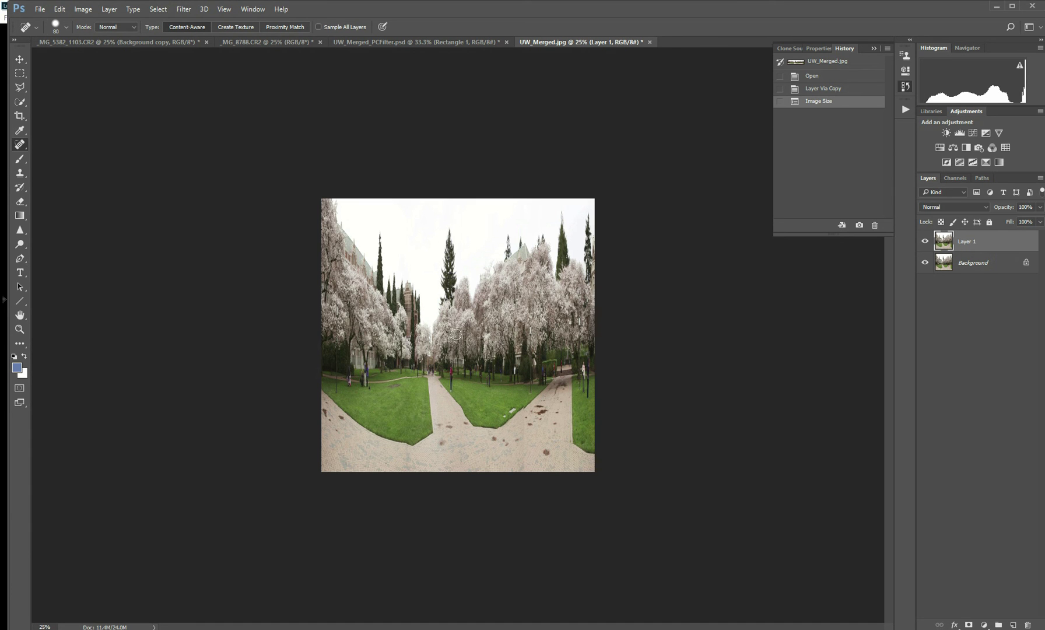
{"action": "left_click", "coordinate": [89, 10]}
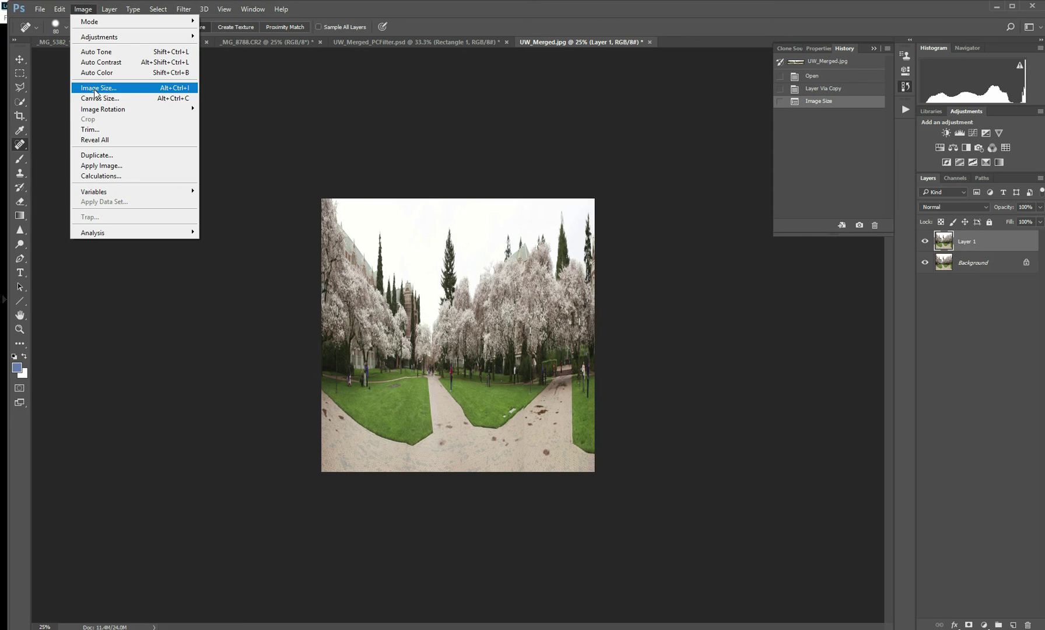
{"action": "mouse_move", "coordinate": [105, 109]}
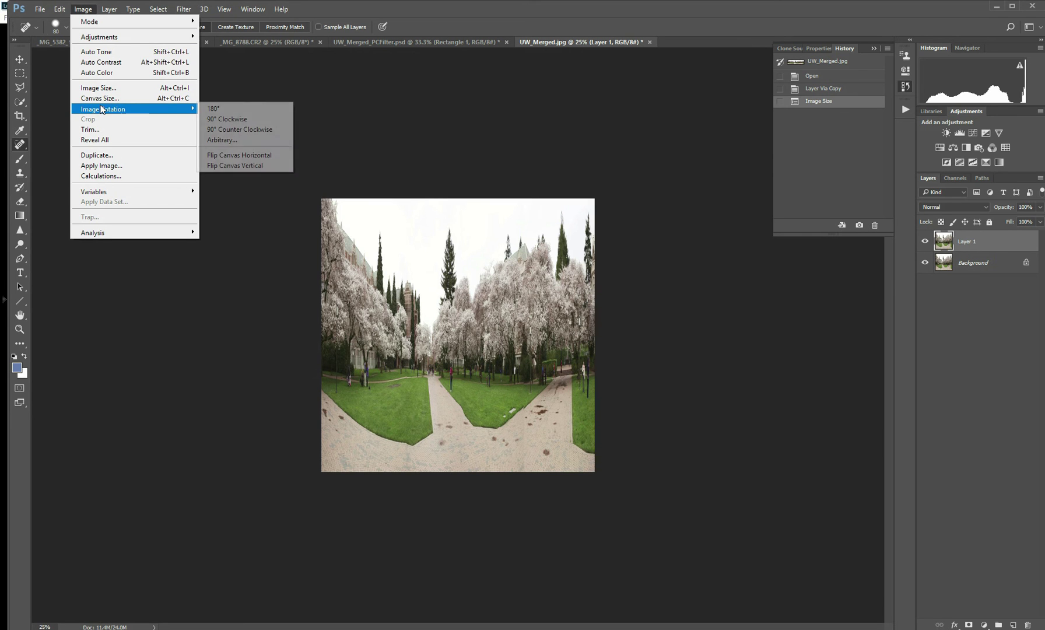
{"action": "left_click", "coordinate": [246, 166]}
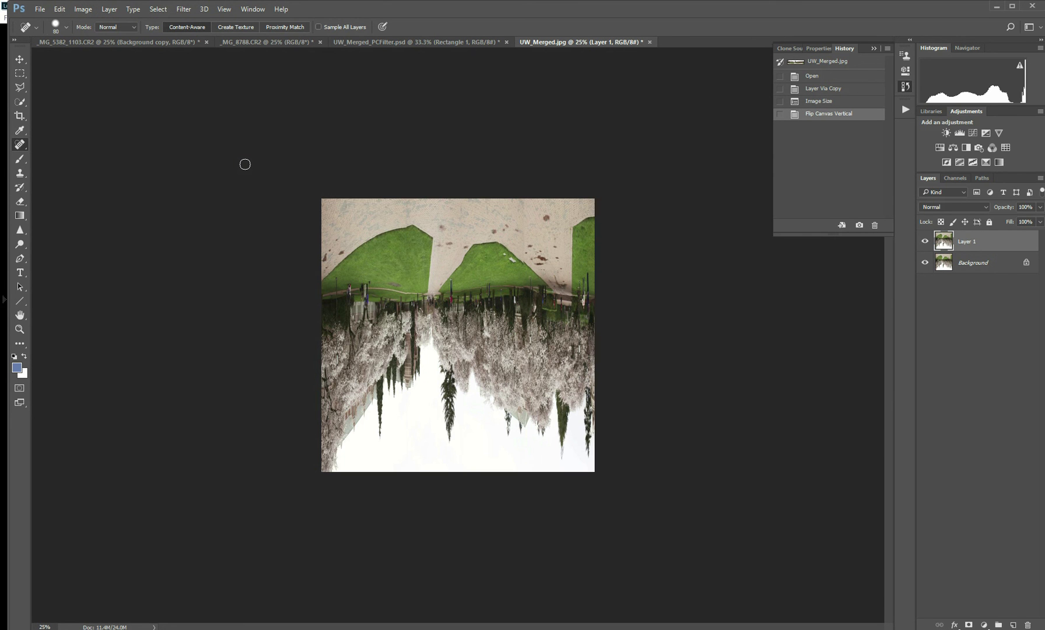
Apply Polar Coordinates with Rectangular to Polar to curl Layer 1 into a tiny planet.
{"action": "left_click", "coordinate": [184, 10]}
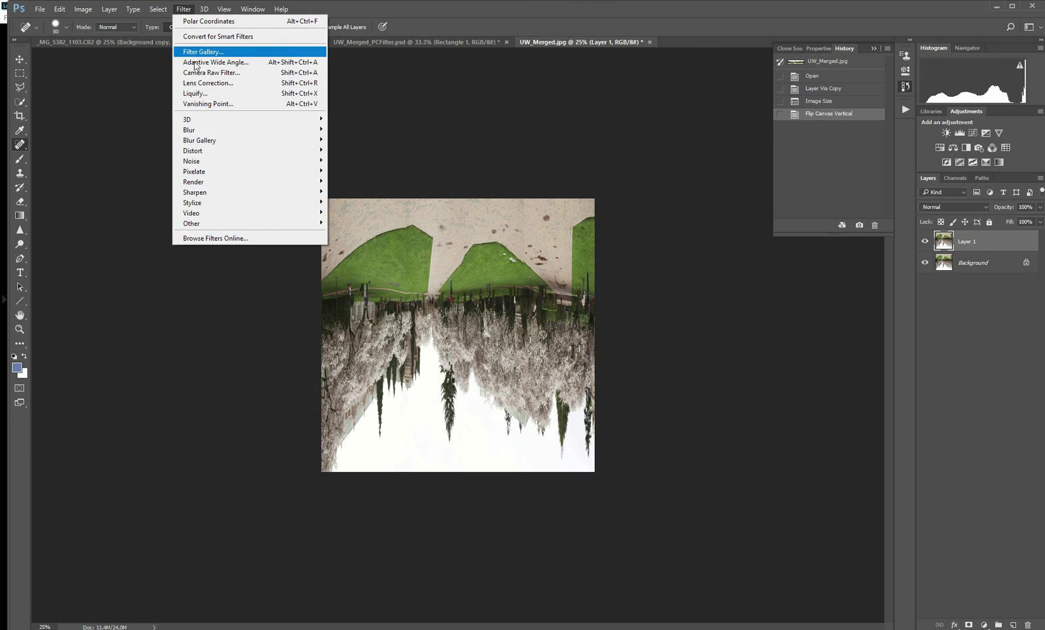
{"action": "mouse_move", "coordinate": [208, 149]}
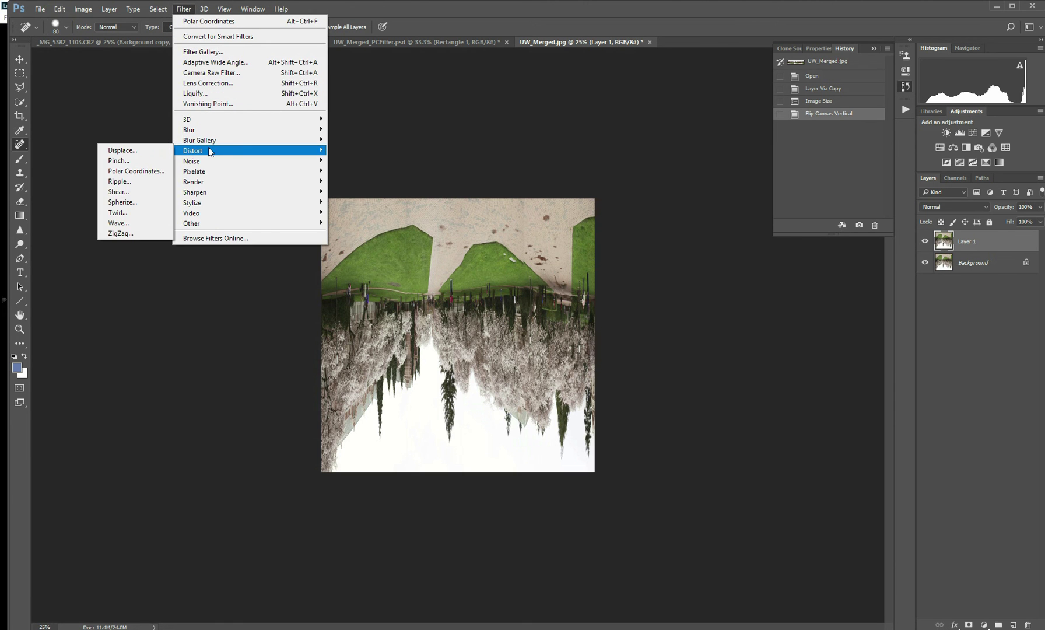
{"action": "left_click", "coordinate": [145, 172]}
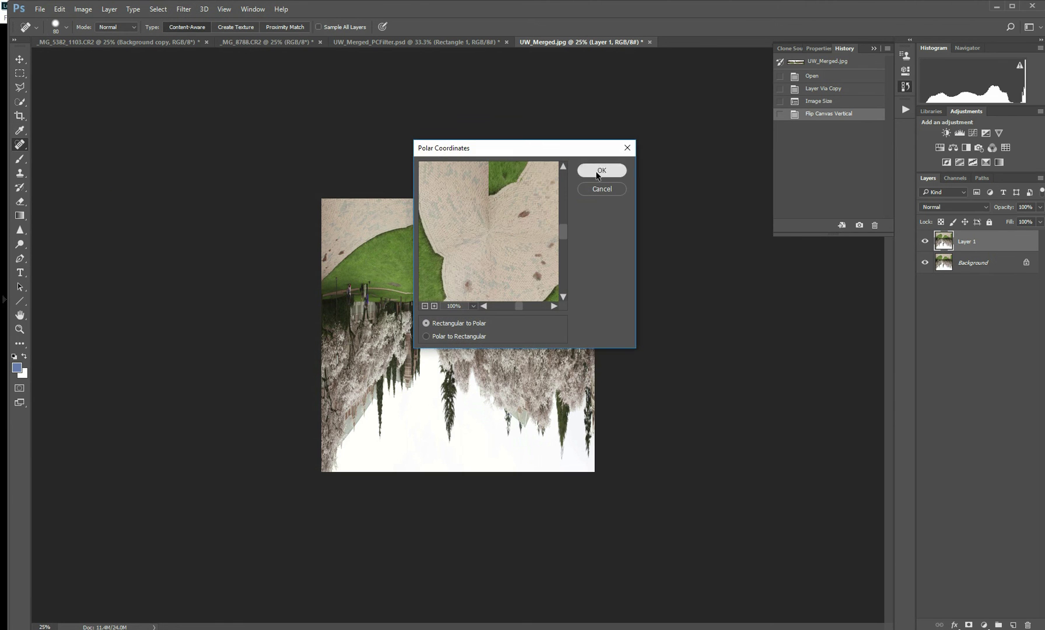
{"action": "left_click", "coordinate": [601, 171]}
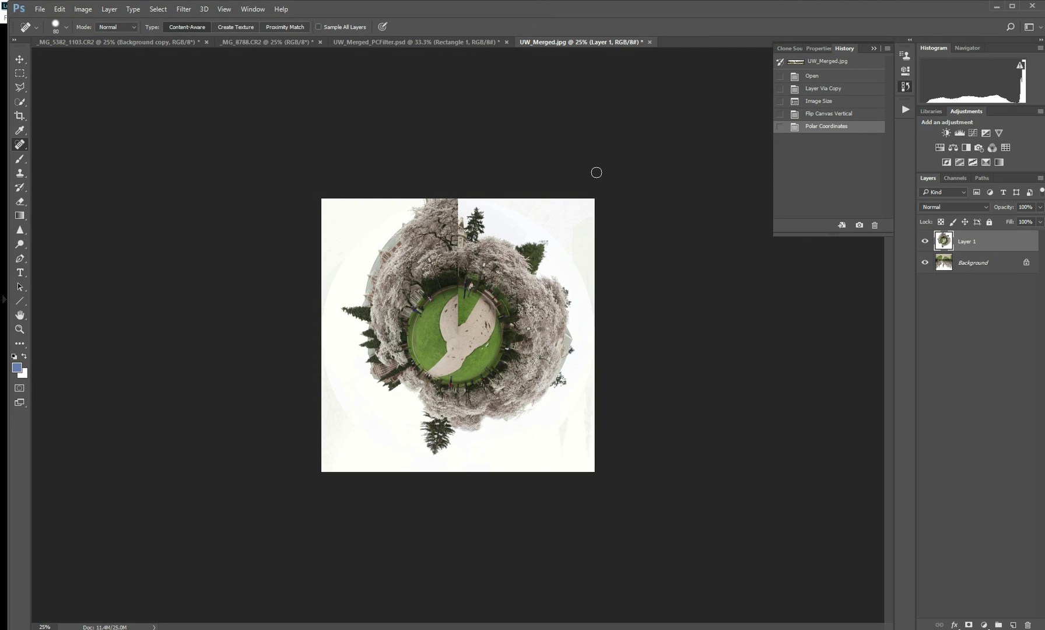
Rotate the tiny-planet layer about 99° to match the reference PSD version.
{"action": "left_click", "coordinate": [437, 43]}
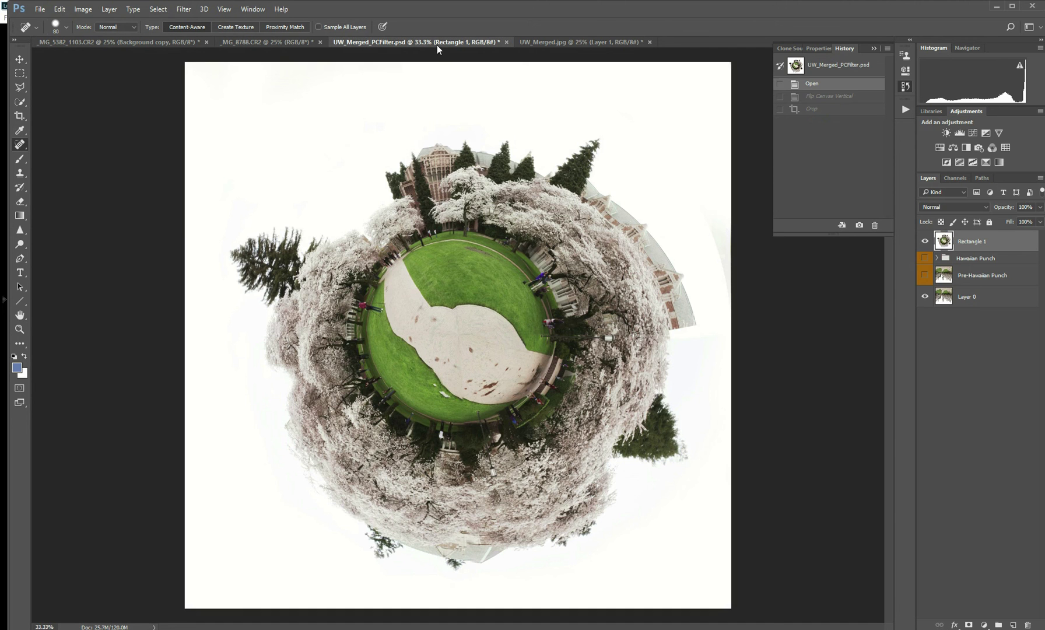
{"action": "left_click", "coordinate": [531, 41]}
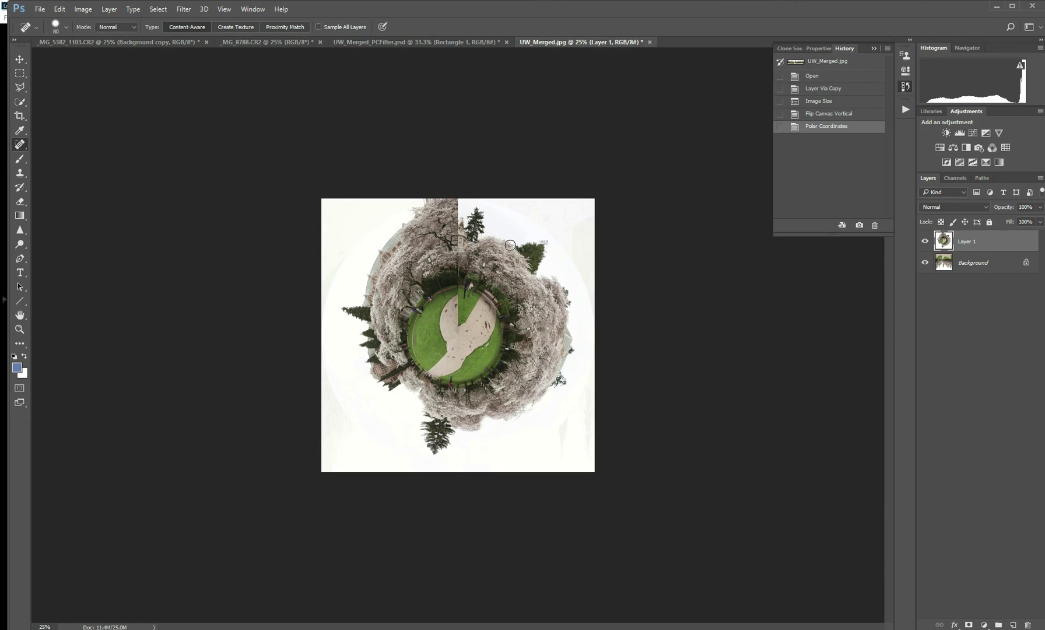
{"action": "key", "text": "ctrl+t"}
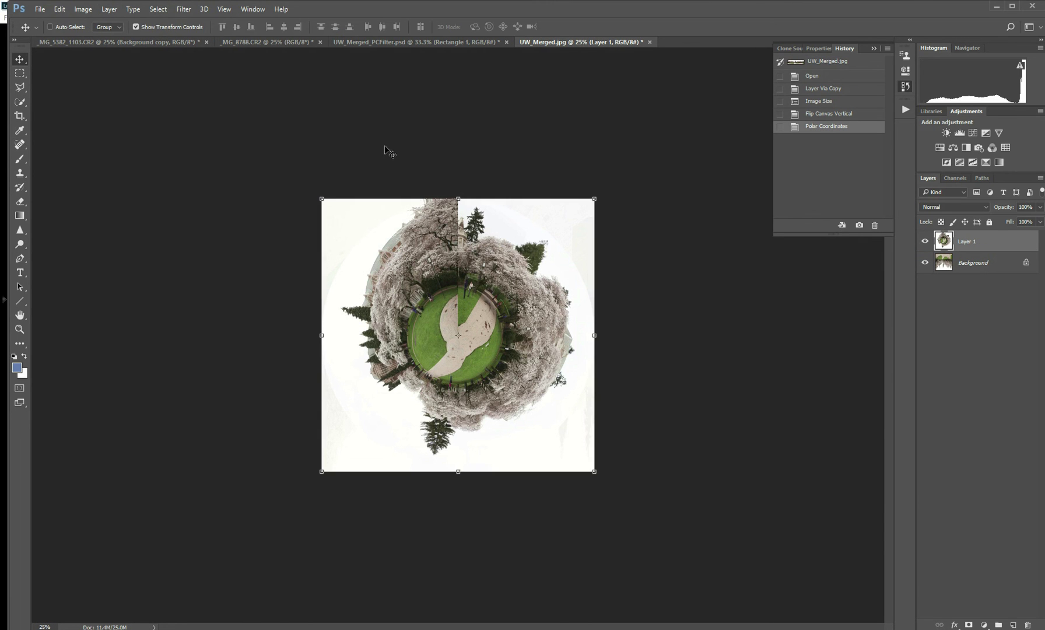
{"action": "left_click_drag", "start_coordinate": [312, 192], "coordinate": [544, 288]}
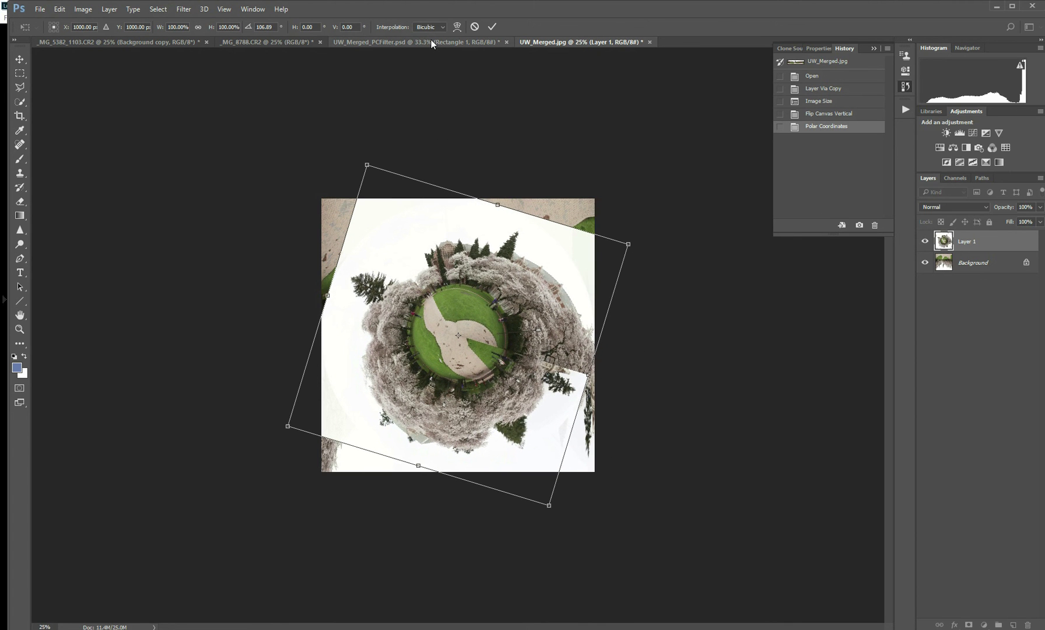
{"action": "left_click", "coordinate": [431, 40]}
{"action": "left_click", "coordinate": [543, 44]}
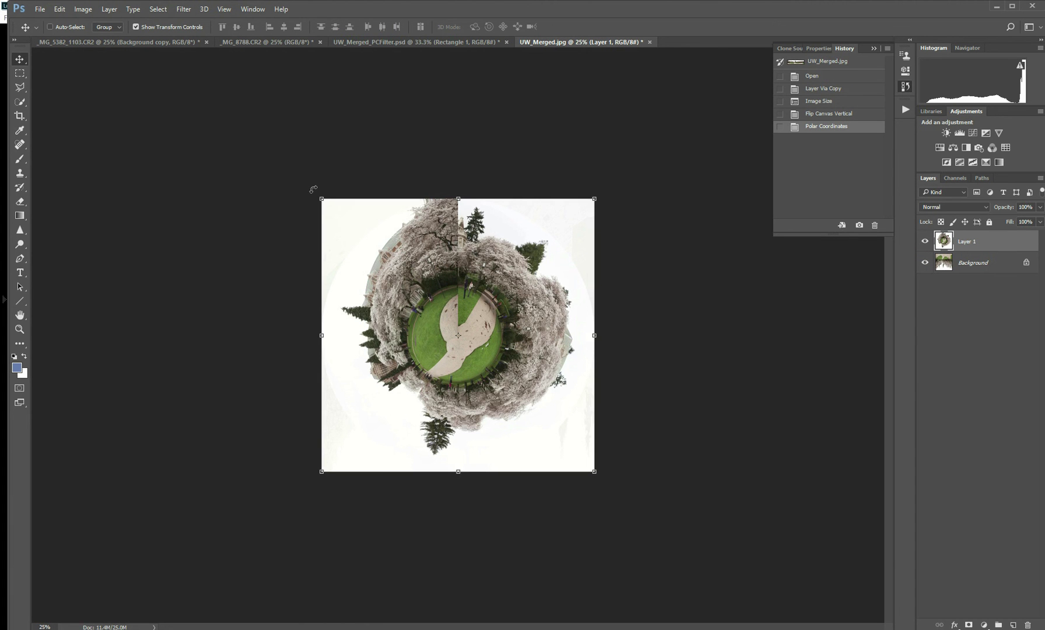
{"action": "left_click_drag", "start_coordinate": [313, 189], "coordinate": [554, 267]}
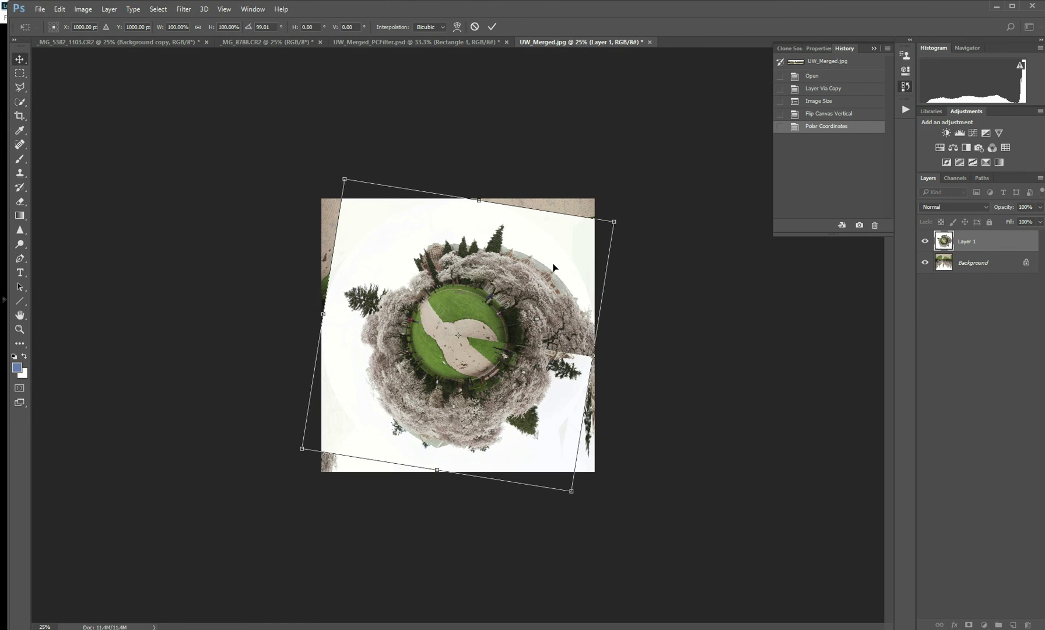
{"action": "key", "text": "Return"}
Enlarge the planet to 100.61% and nudge it left to recentre it on the canvas.
{"action": "left_click_drag", "start_coordinate": [302, 179], "coordinate": [300, 177]}
{"action": "left_click_drag", "start_coordinate": [432, 262], "coordinate": [428, 263]}
{"action": "key", "text": "Return"}
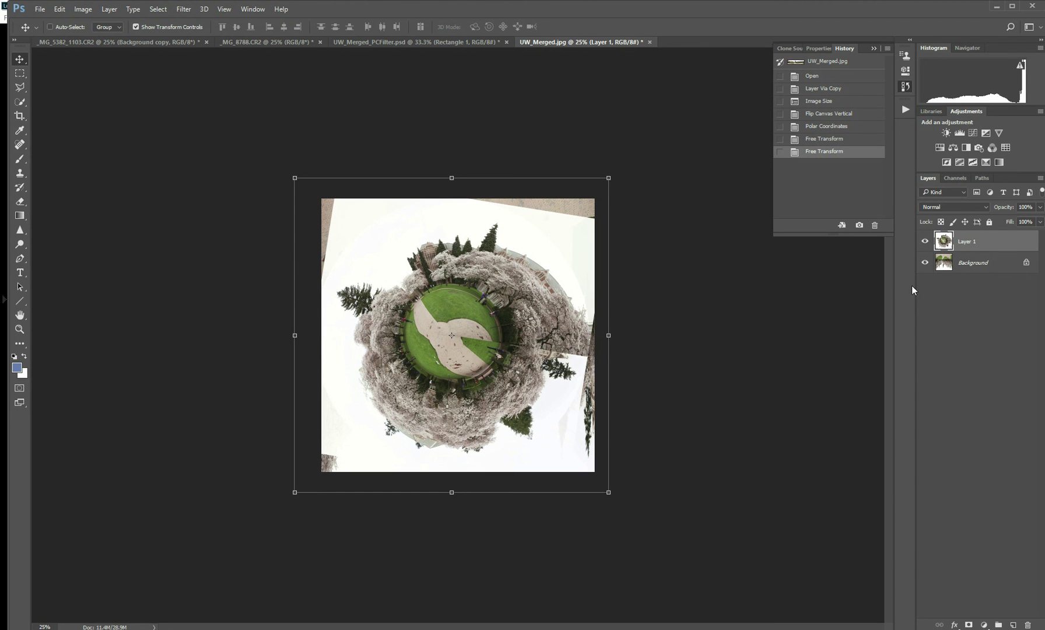
With the Brush, sample white from the image and paint over the upper-left edge.
{"action": "left_click", "coordinate": [20, 159]}
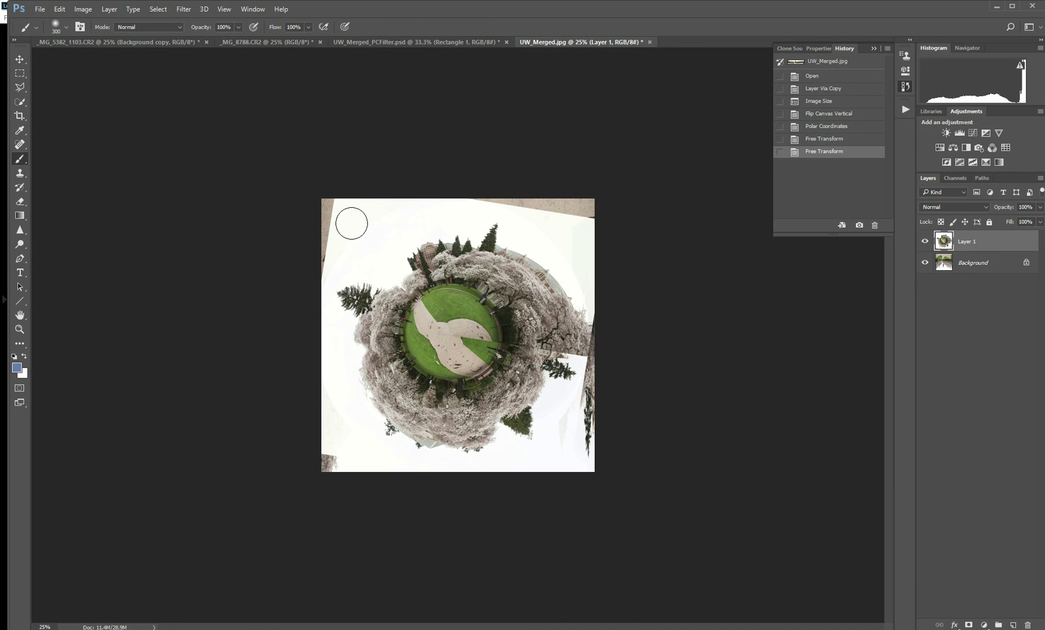
{"action": "key", "text": "alt"}
{"action": "left_click", "coordinate": [327, 234]}
{"action": "left_click", "coordinate": [324, 204]}
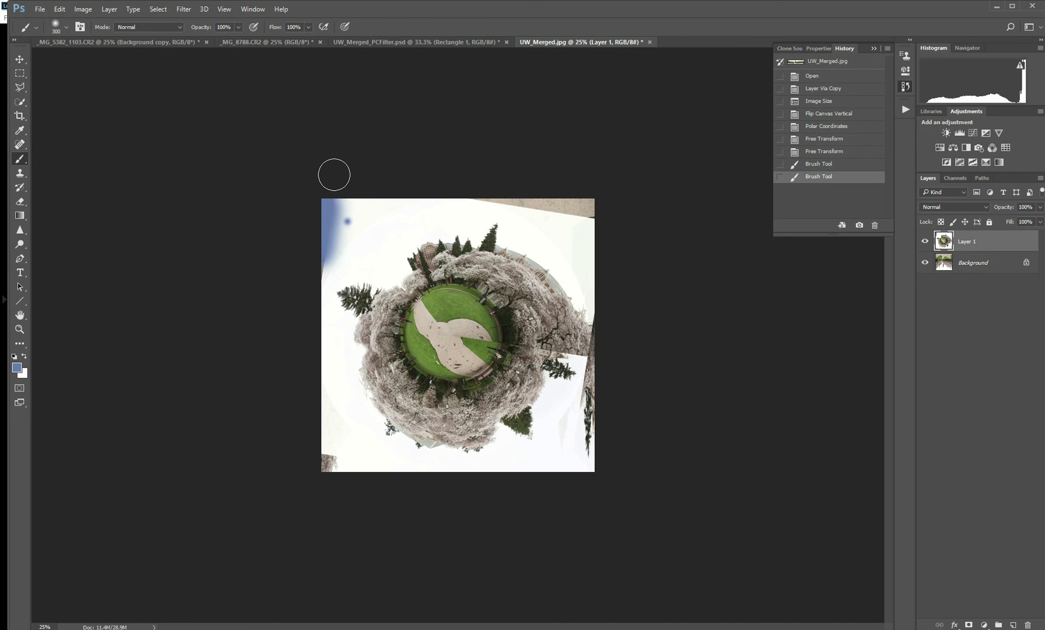
{"action": "key", "text": "ctrl+z"}
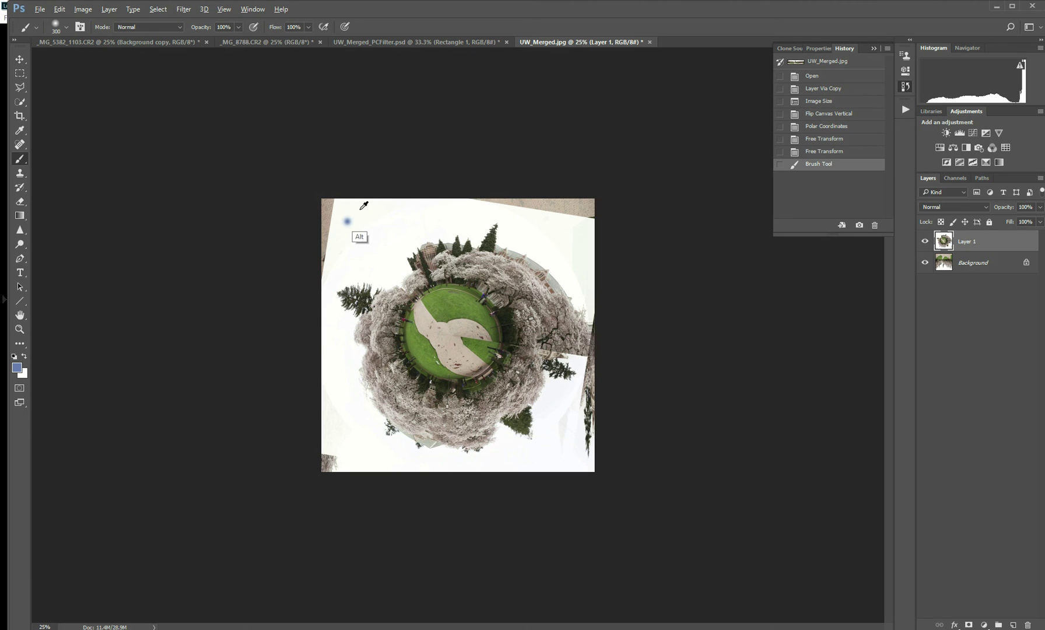
{"action": "left_click", "coordinate": [358, 208], "text": "alt"}
{"action": "left_click_drag", "start_coordinate": [329, 231], "coordinate": [333, 214]}
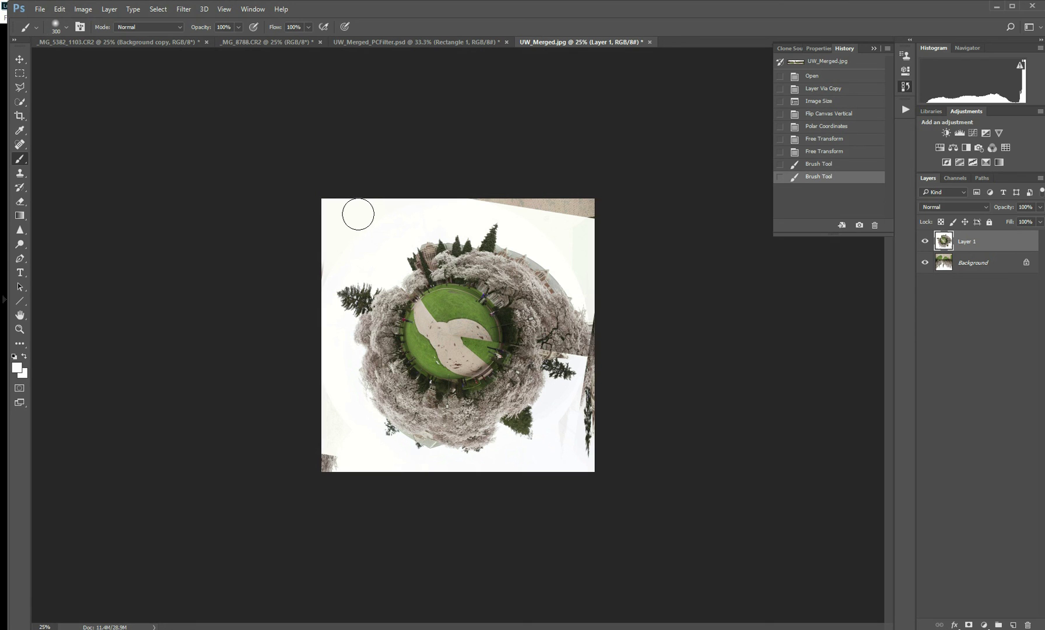
Paint white over the top-right strip, lower-right strip, lower-left corner and right edge with a smaller brush.
{"action": "key", "text": "alt"}
{"action": "left_click_drag", "start_coordinate": [480, 201], "coordinate": [594, 204]}
{"action": "mouse_move", "coordinate": [576, 427]}
{"action": "left_mouse_down"}
{"action": "mouse_move", "coordinate": [581, 472]}
{"action": "mouse_move", "coordinate": [601, 388]}
{"action": "mouse_move", "coordinate": [574, 447]}
{"action": "left_mouse_up"}
{"action": "left_click", "coordinate": [319, 461]}
{"action": "scroll", "coordinate": [551, 370], "scroll_direction": "up", "scroll_amount": 3}
{"action": "key", "text": "bracketleft"}
{"action": "key", "text": "bracketleft"}
{"action": "key", "text": "bracketleft"}
{"action": "key", "text": "bracketleft"}
{"action": "key", "text": "bracketleft"}
{"action": "key", "text": "bracketleft"}
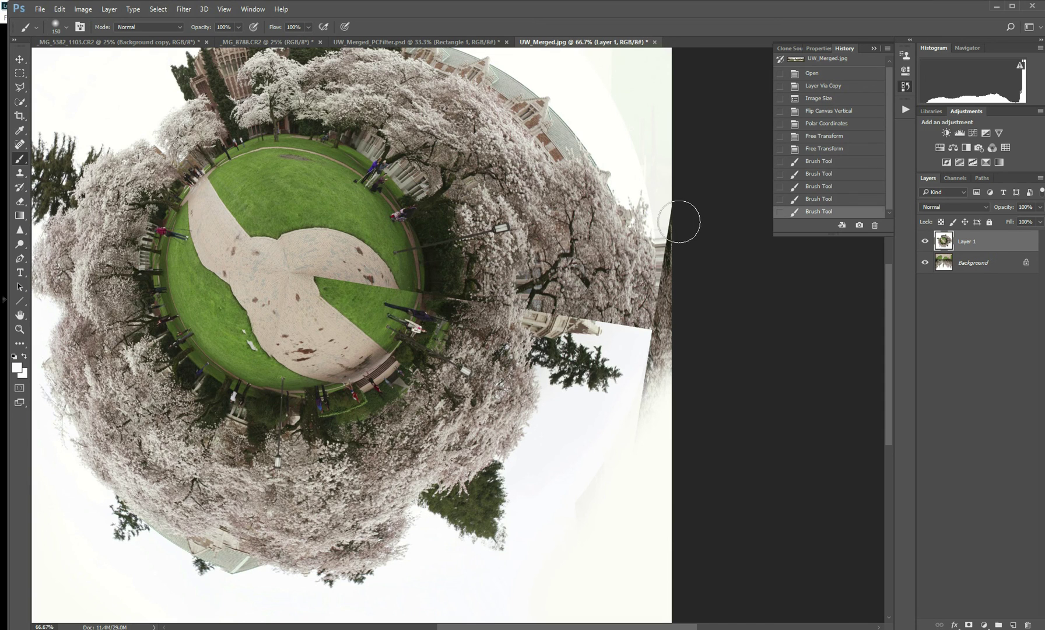
{"action": "mouse_move", "coordinate": [673, 217]}
{"action": "left_mouse_down"}
{"action": "mouse_move", "coordinate": [680, 247]}
{"action": "mouse_move", "coordinate": [674, 232]}
{"action": "mouse_move", "coordinate": [643, 427]}
{"action": "mouse_move", "coordinate": [675, 268]}
{"action": "left_mouse_up"}
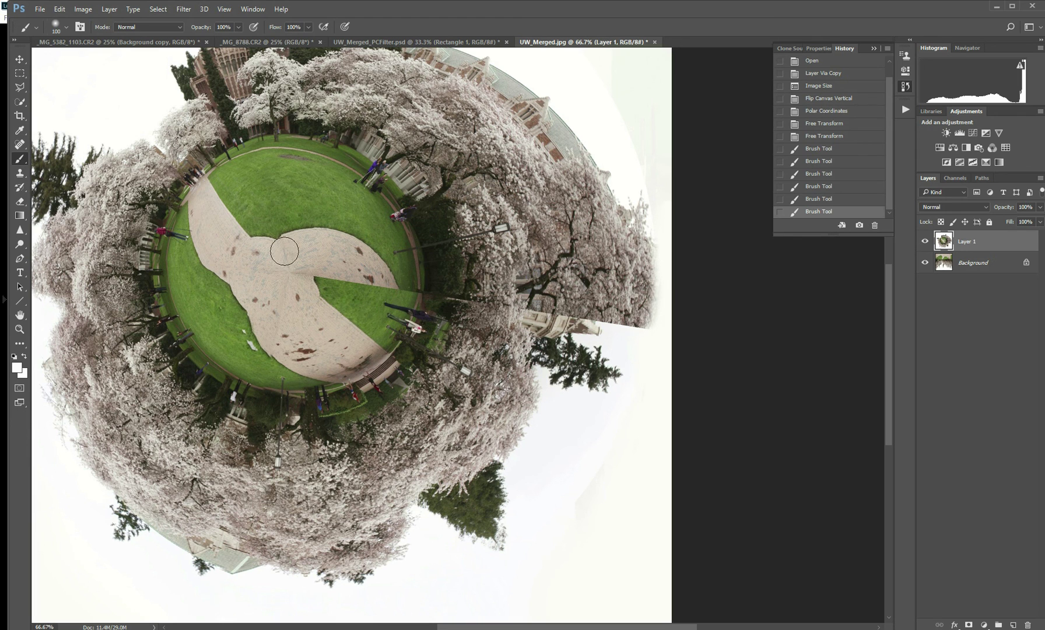
Try the Spot Healing and Clone Stamp tools, then zoom out to view the whole image.
{"action": "left_click", "coordinate": [21, 144]}
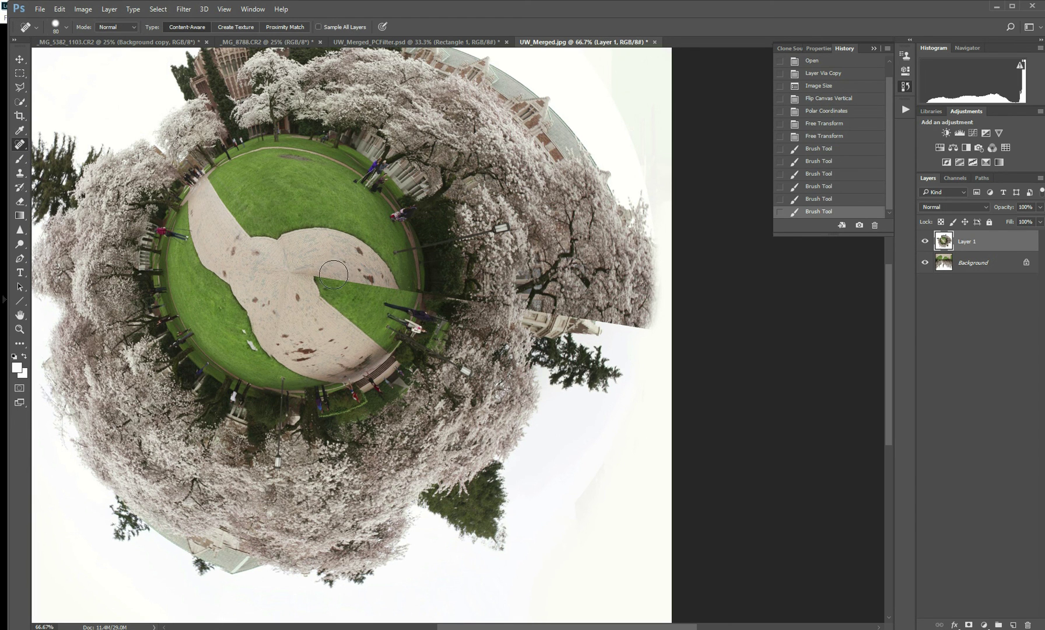
{"action": "left_click", "coordinate": [20, 174]}
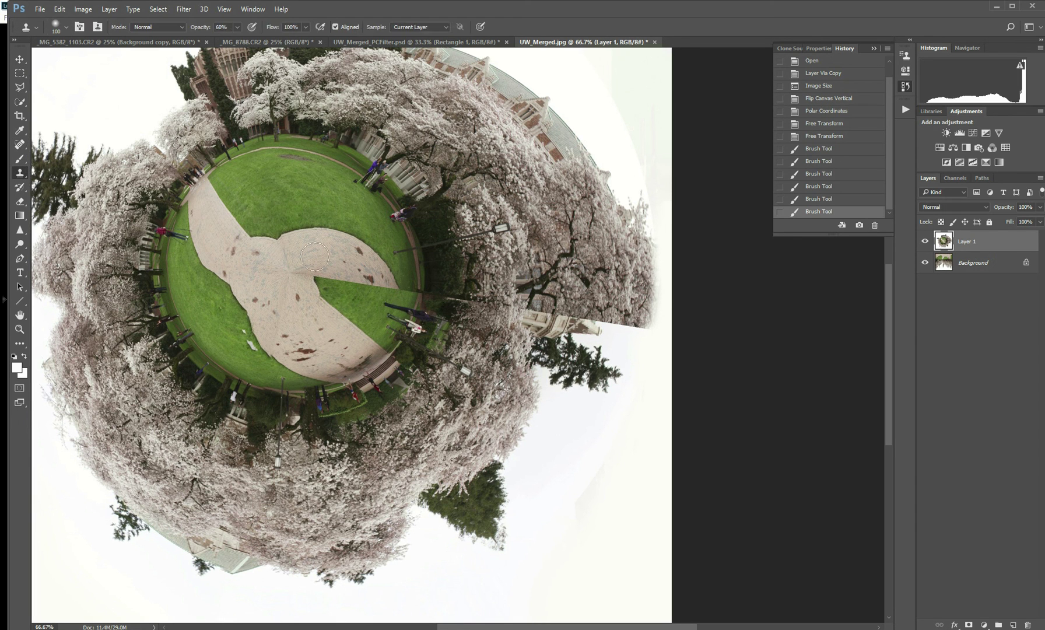
{"action": "left_click", "coordinate": [22, 146]}
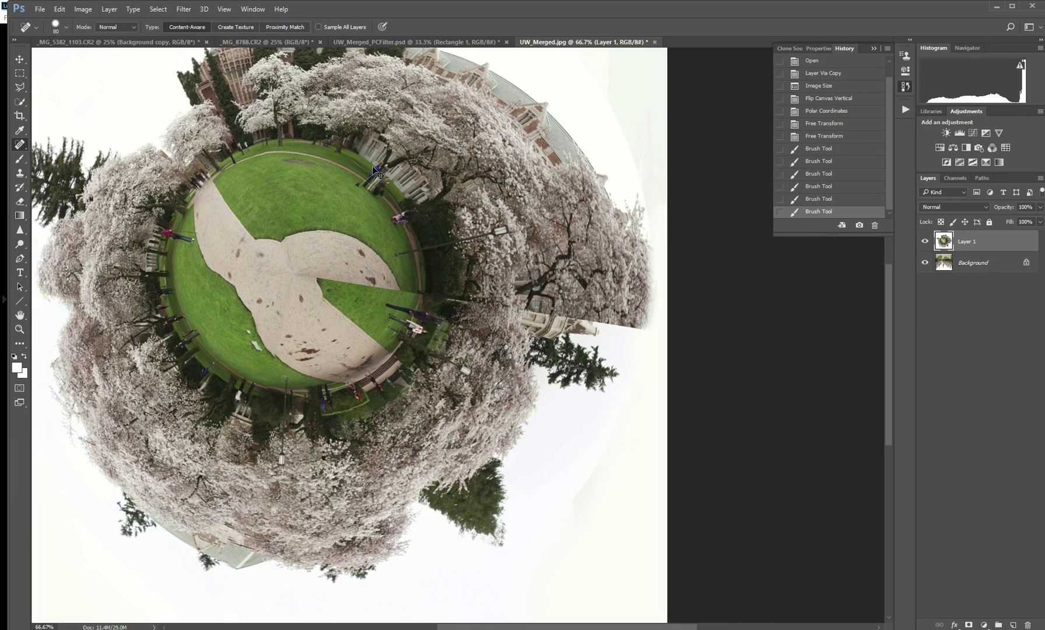
{"action": "key", "text": "ctrl+minus"}
{"action": "key", "text": "ctrl+minus"}
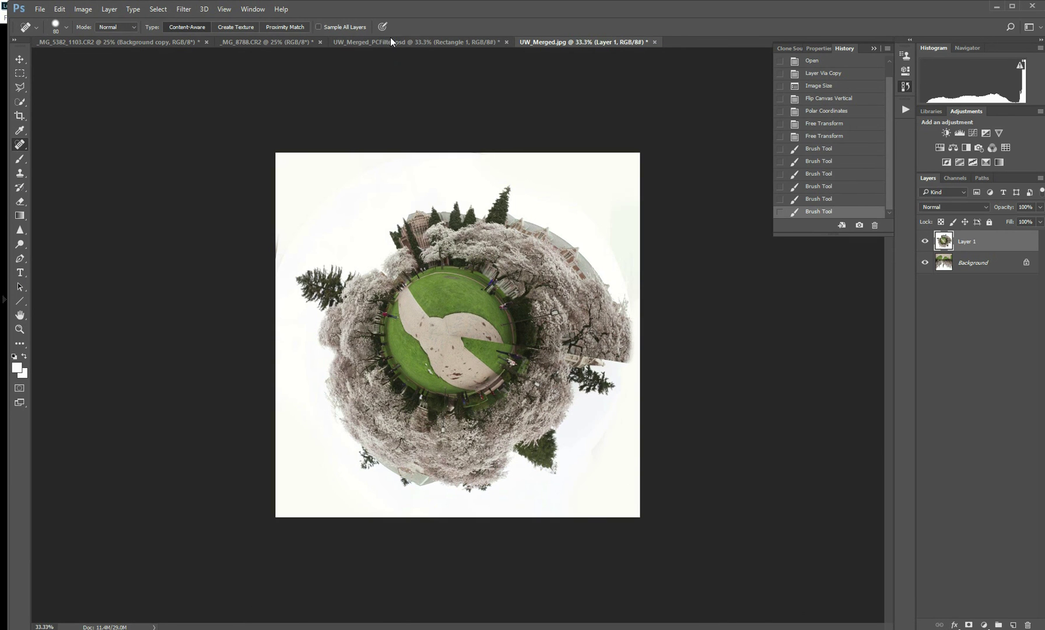
{"action": "left_click", "coordinate": [390, 38]}
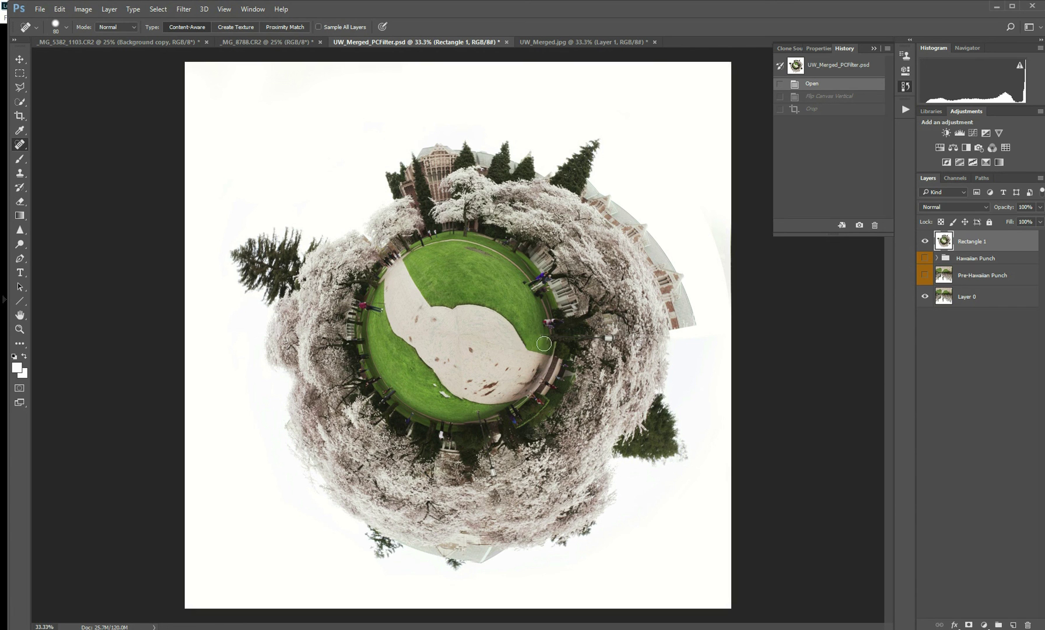
{"action": "key", "text": "bracketright"}
{"action": "key", "text": "bracketleft"}
{"action": "key", "text": "bracketleft"}
{"action": "key", "text": "bracketleft"}
{"action": "key", "text": "ctrl+minus"}
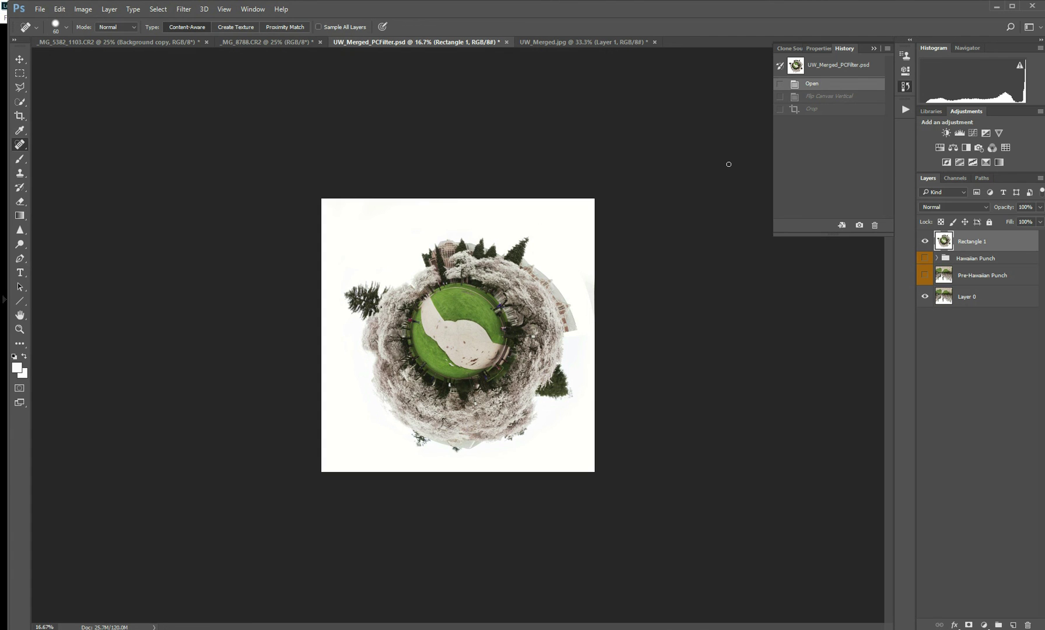
Revert UW_Merged.jpg and the _MG_5382_1103.CR2 seascape to their History 'Open' states.
{"action": "left_click", "coordinate": [590, 41]}
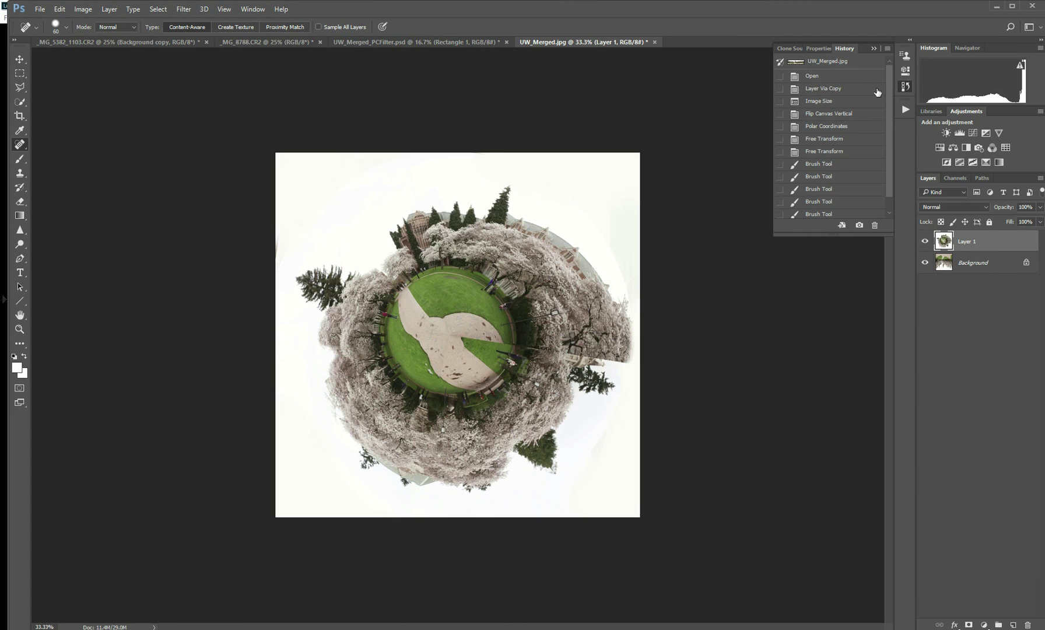
{"action": "left_click", "coordinate": [833, 77]}
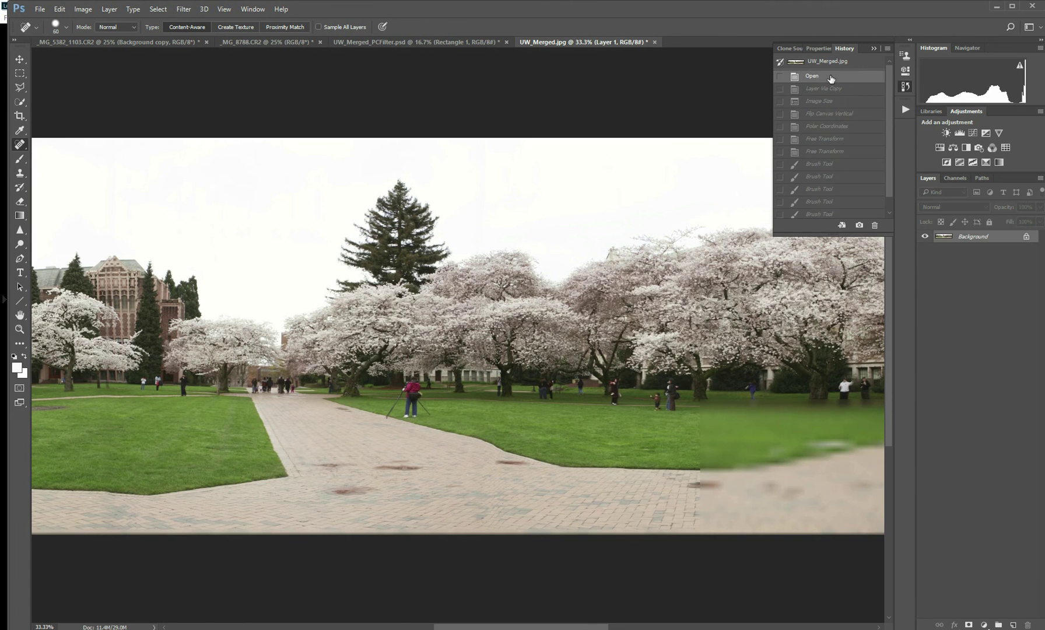
{"action": "key", "text": "ctrl+minus"}
{"action": "key", "text": "ctrl+minus"}
{"action": "key", "text": "ctrl+minus"}
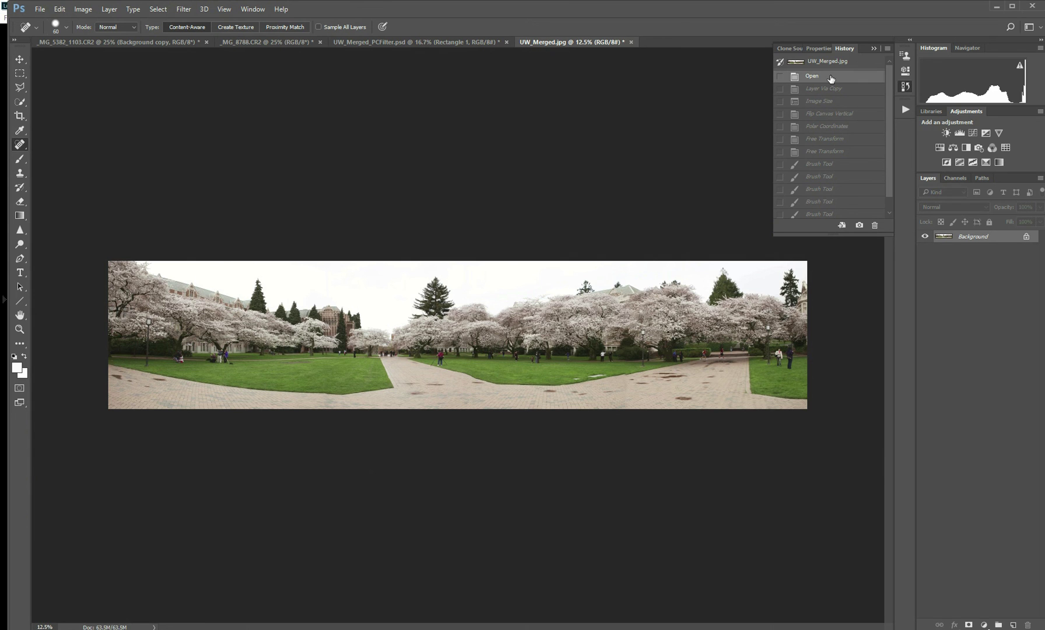
{"action": "left_click", "coordinate": [204, 45]}
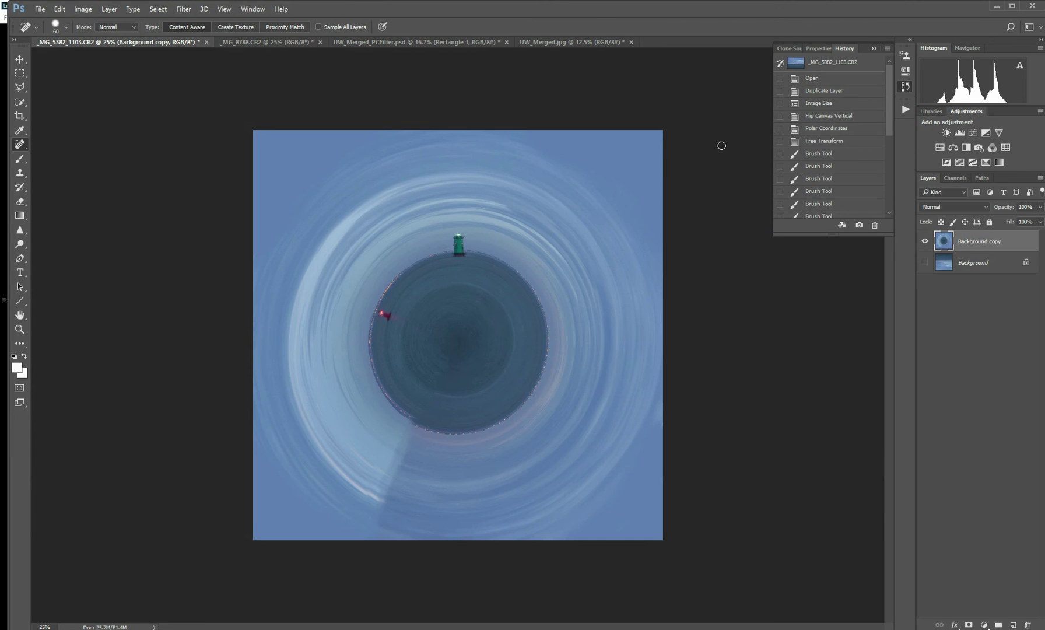
{"action": "left_click", "coordinate": [812, 79]}
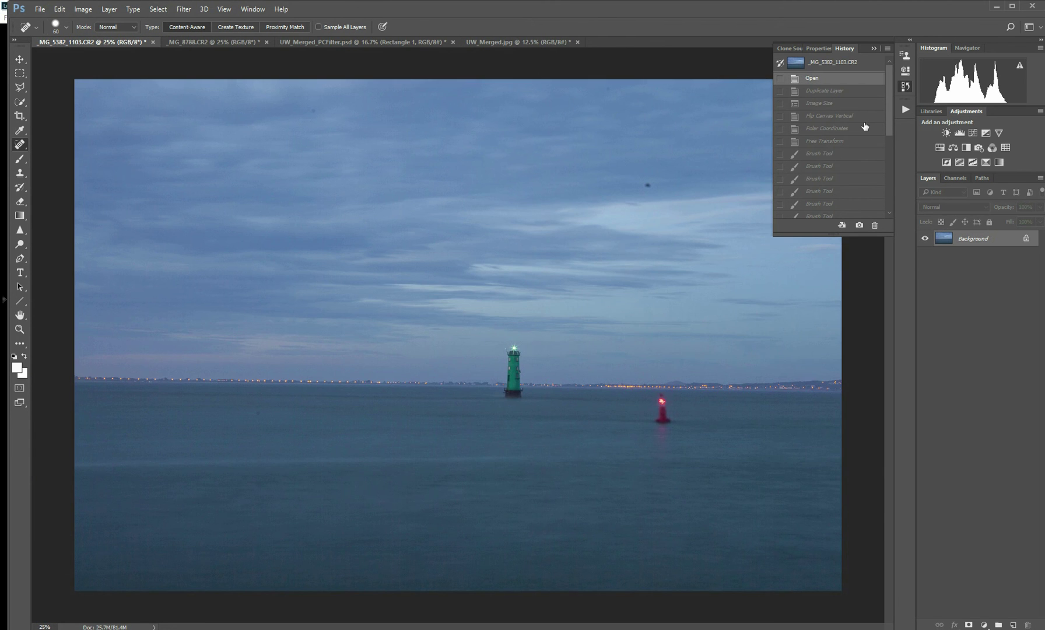